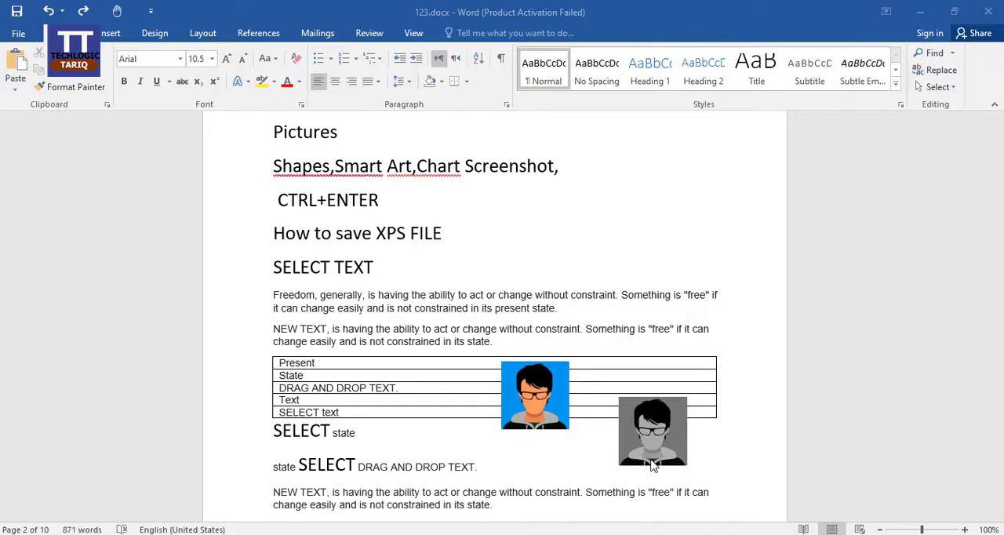
Step: Create a new blank document and close it again to return to 123.docx
left_click(648, 200)
key("ctrl+n")
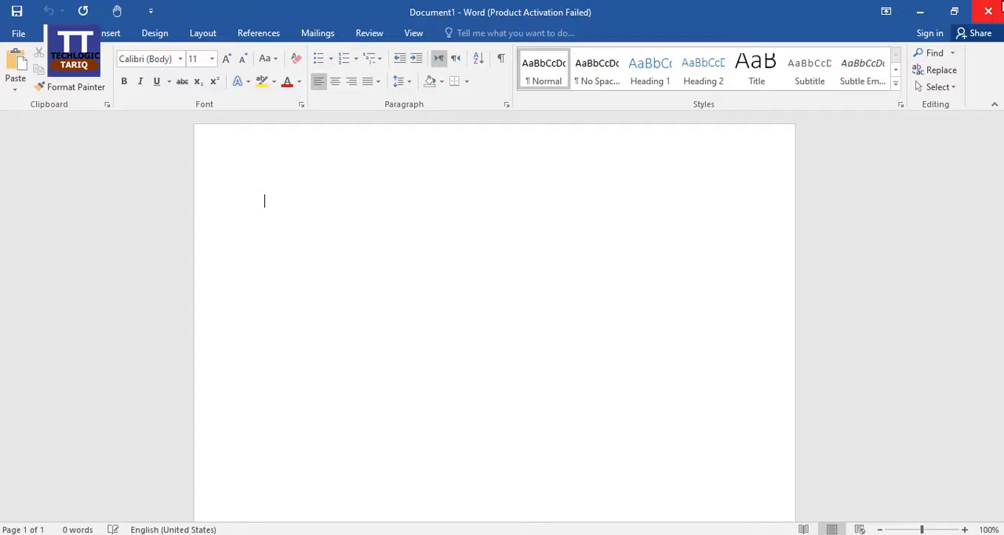
left_click(988, 11)
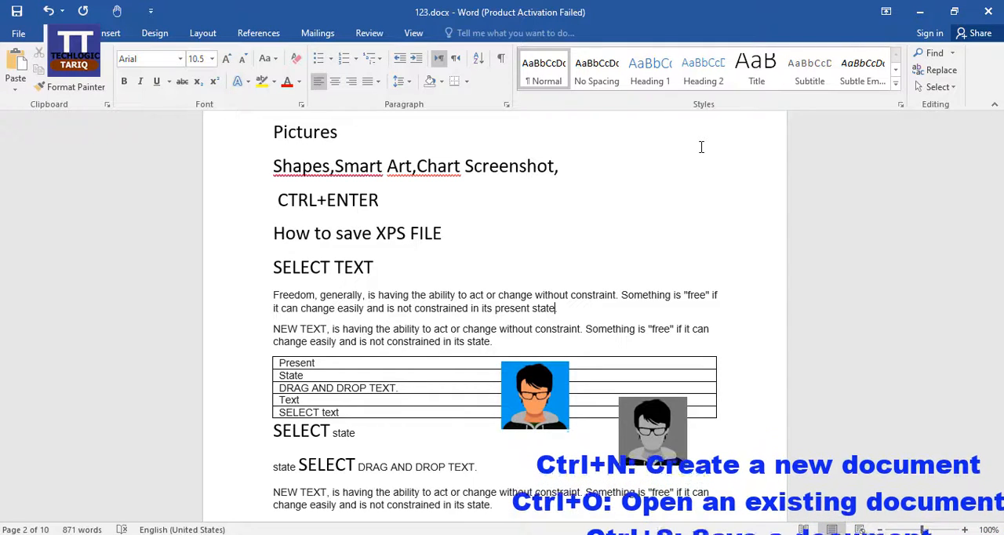
Step: Choose 123.docx from the recent documents, and bring up the Save As dialog and cancel it
key("ctrl+o")
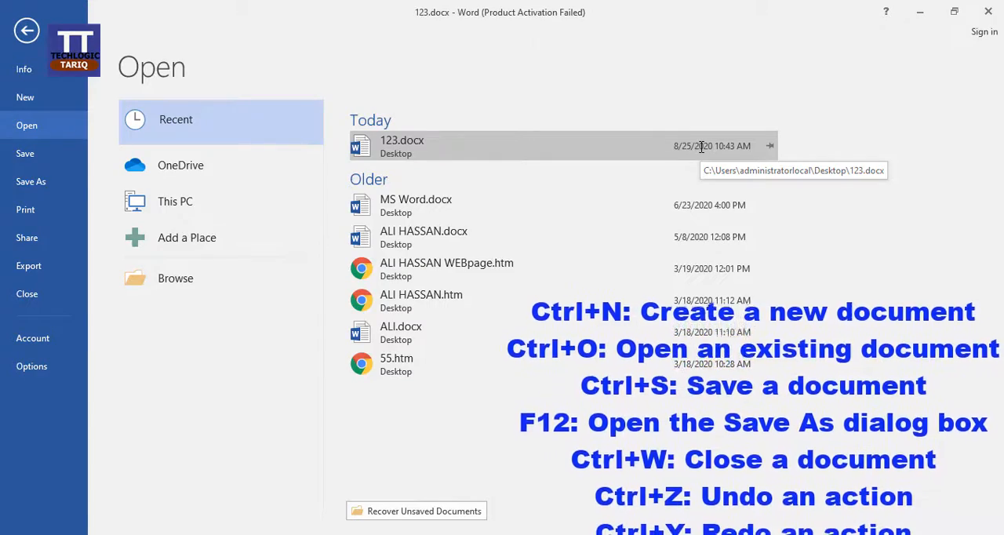
left_click(702, 146)
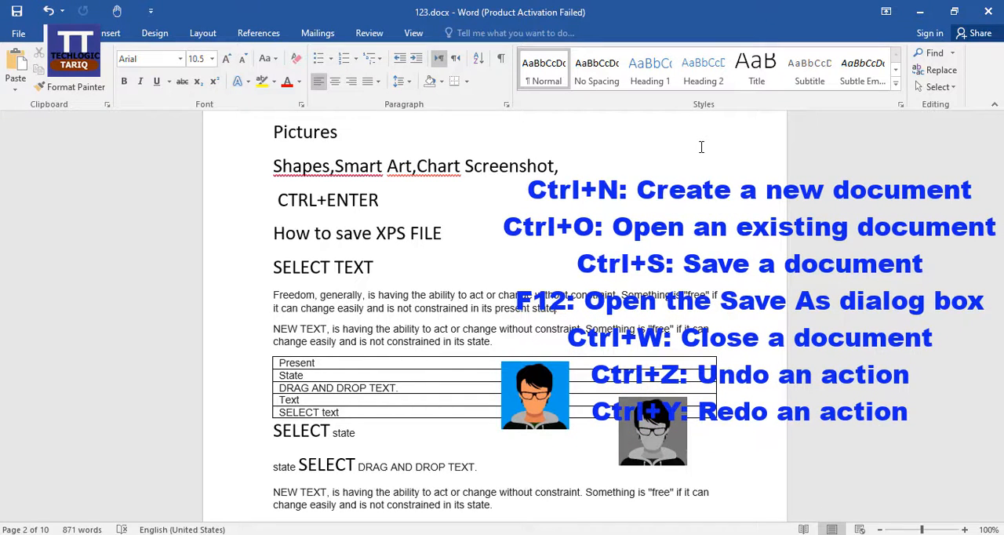
key("F12")
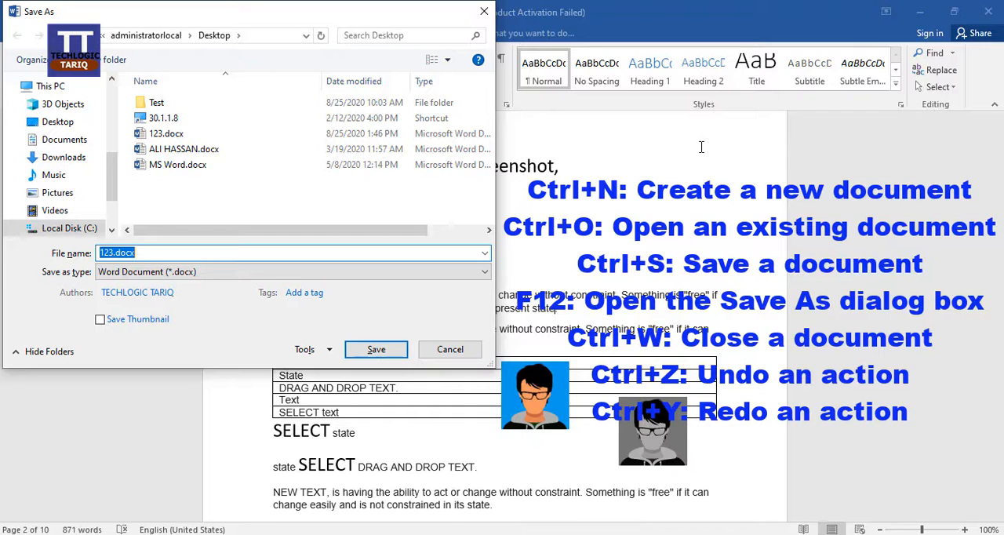
key("Escape")
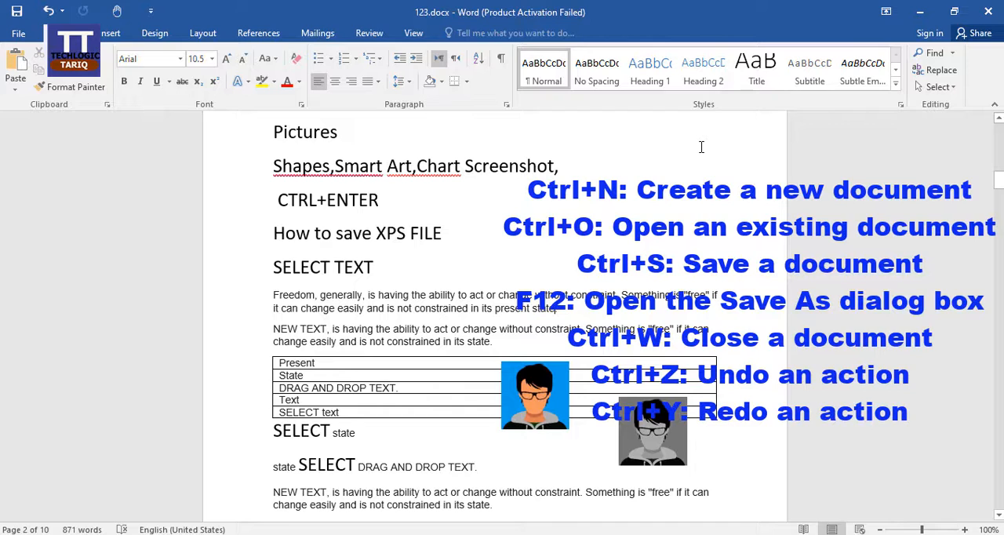
Step: Close 123.docx and reopen it from the recent documents
key("ctrl+w")
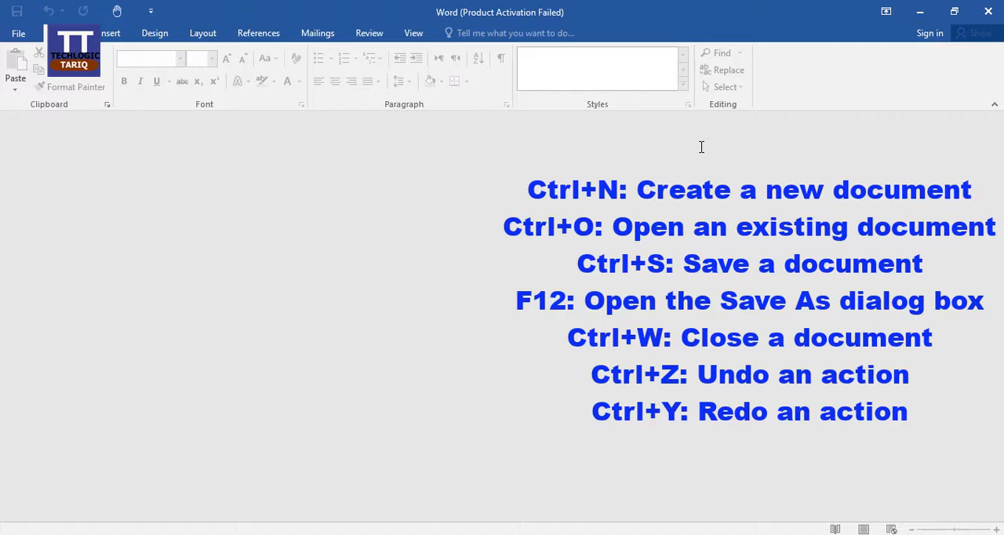
key("ctrl+o")
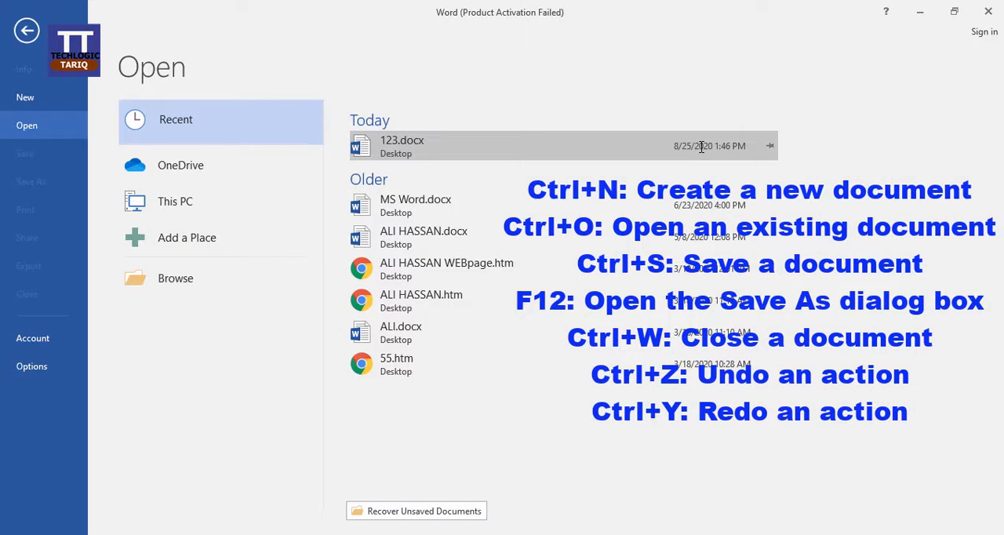
left_click(572, 150)
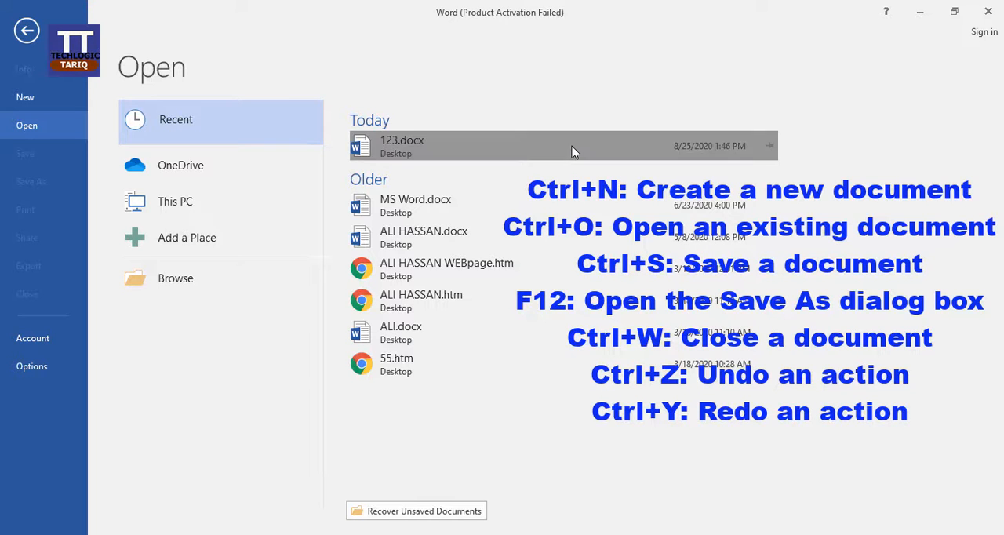
left_click(480, 348)
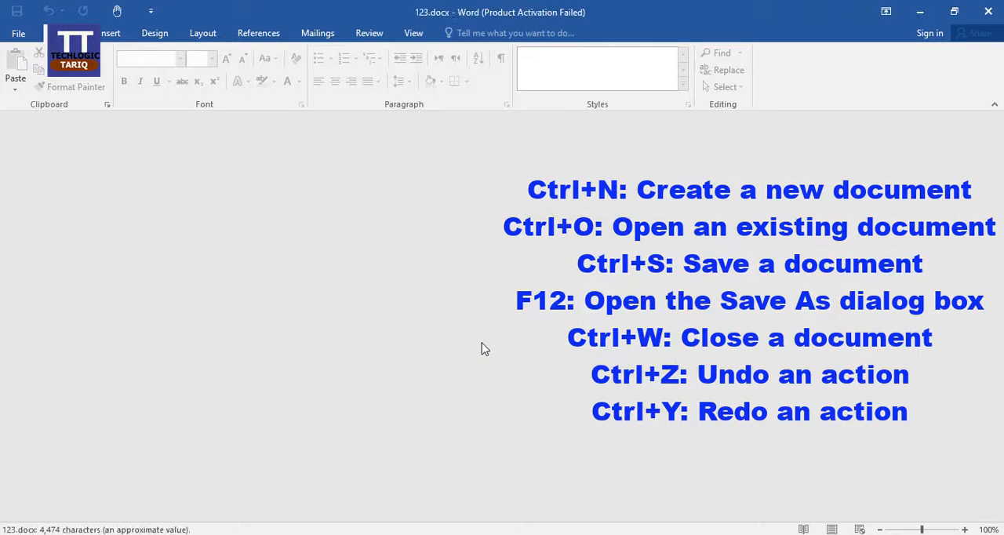
Step: Delete the "Table" line on page 2 and undo the deletion, doing this twice
scroll(538, 291, "down", 5)
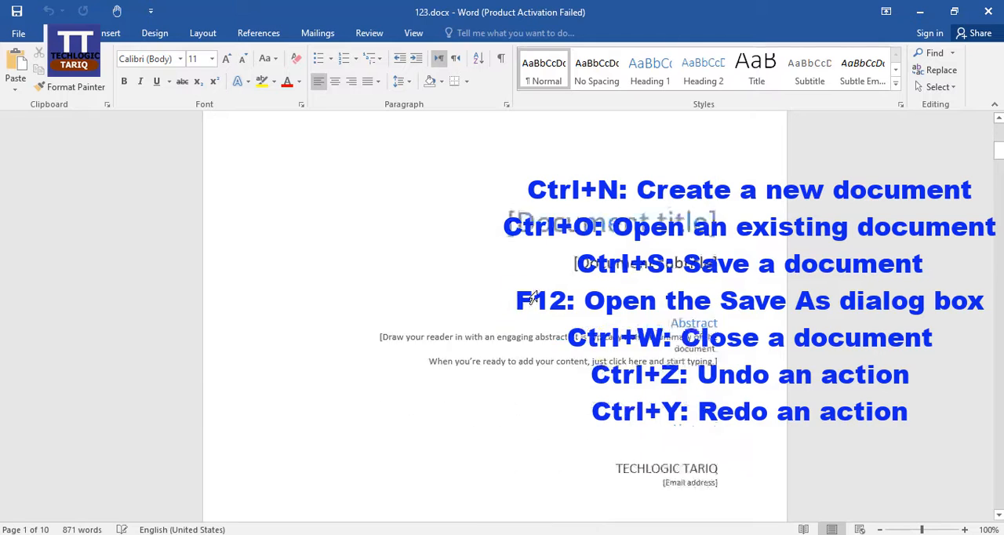
scroll(538, 291, "down", 6)
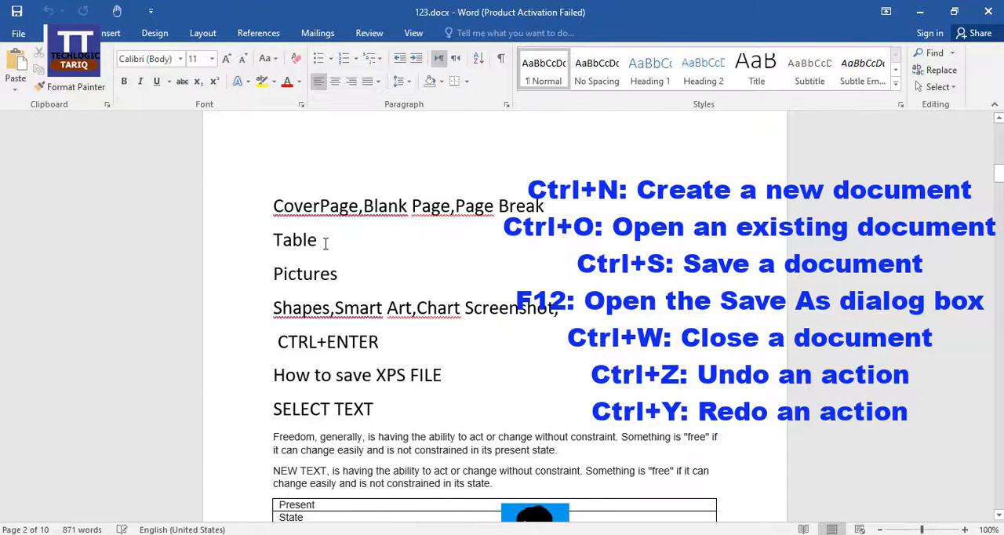
left_click_drag(323, 240, 274, 239)
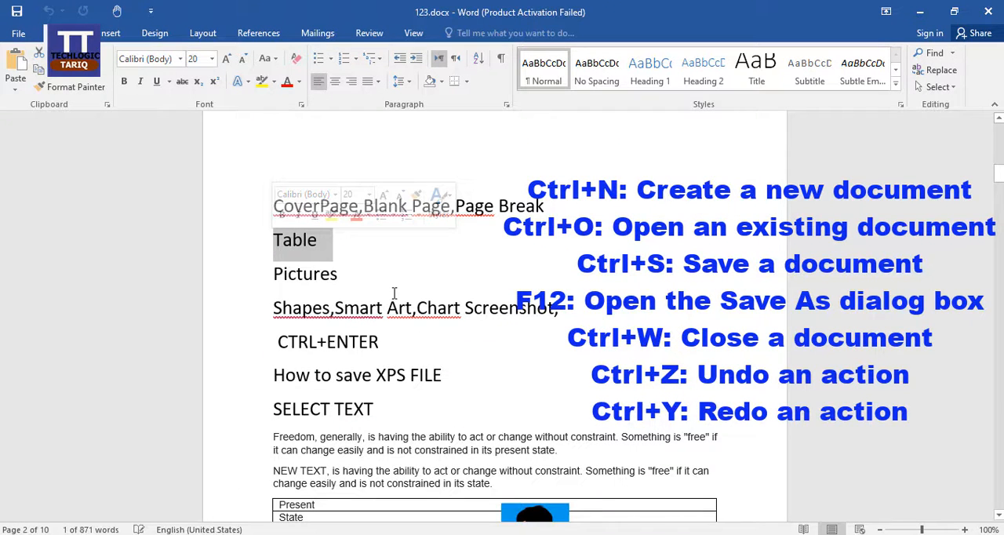
key("Delete")
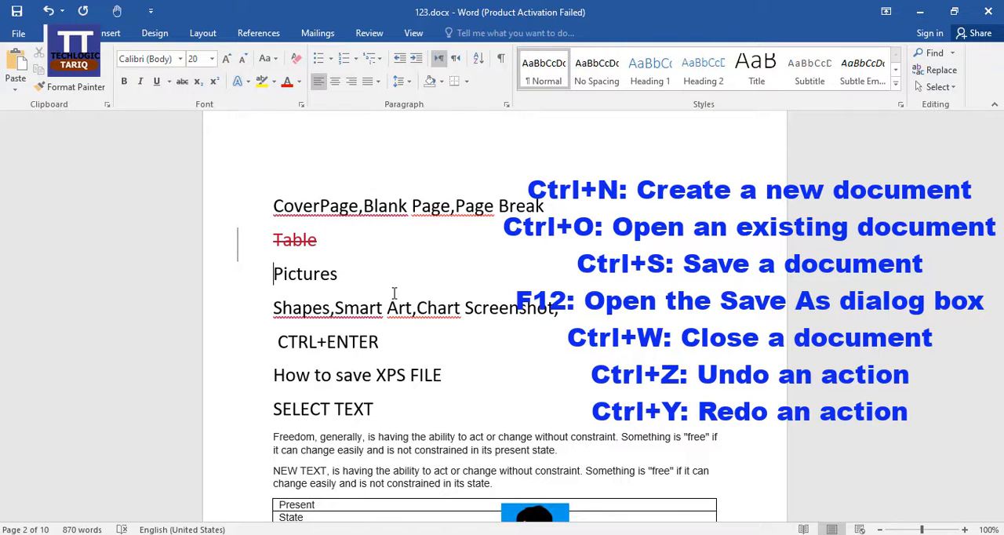
key("ctrl+z")
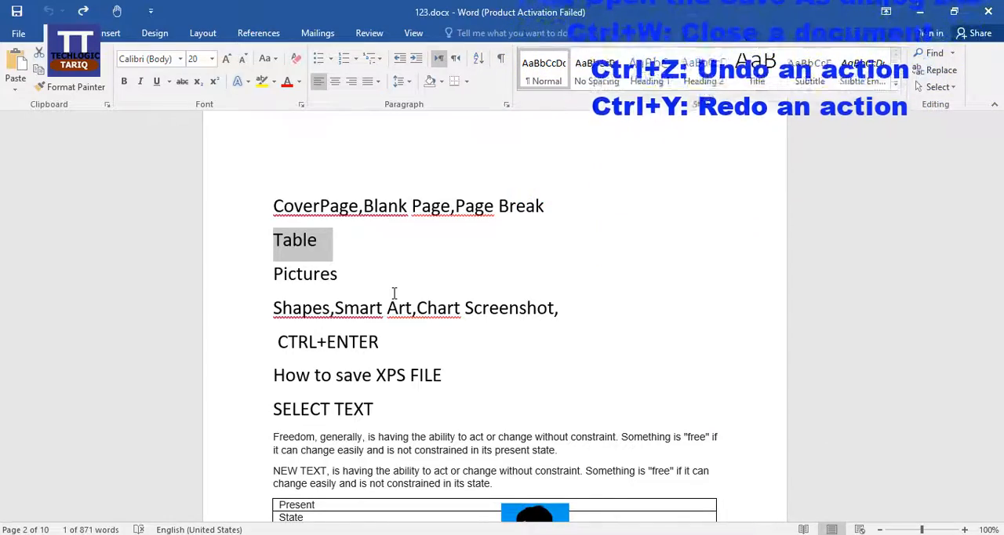
key("Delete")
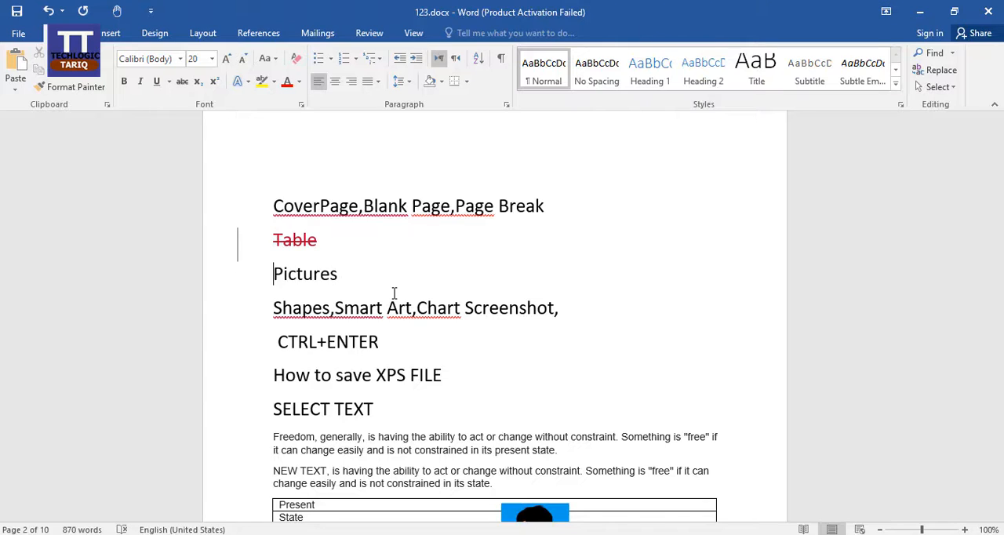
key("ctrl+z")
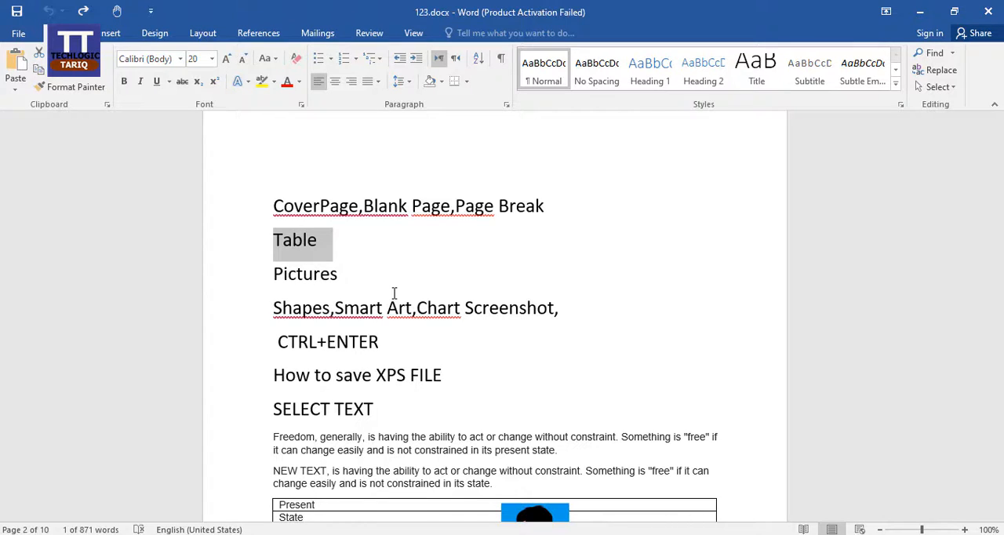
Step: Split the document window into two panes, scroll through each pane separately, and remove the split
key("ctrl+alt+s")
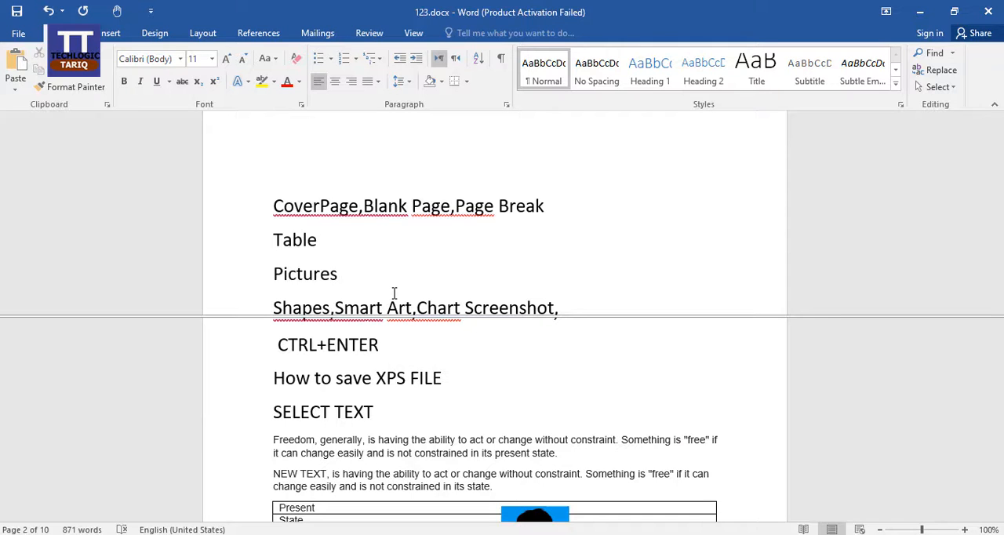
scroll(554, 329, "down", 3)
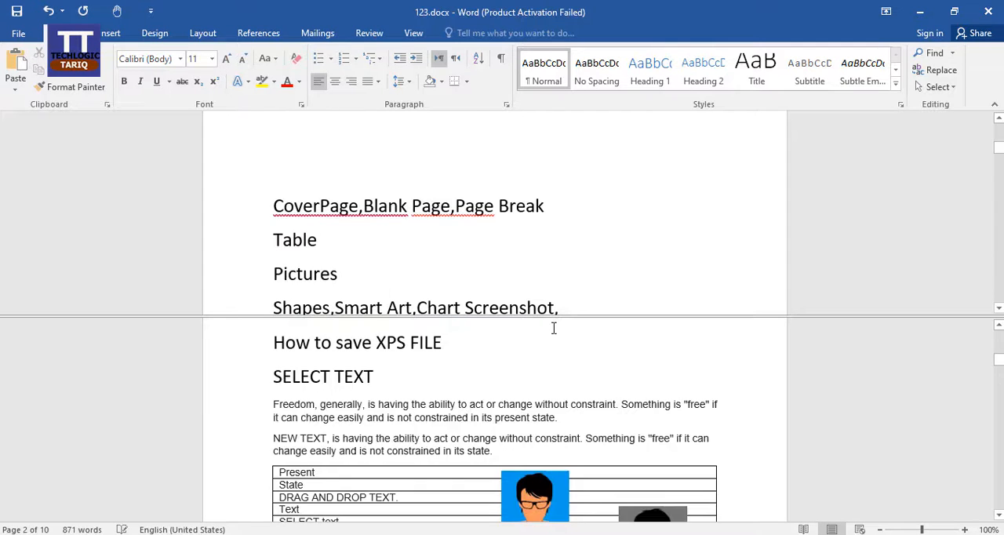
scroll(553, 329, "up", 6)
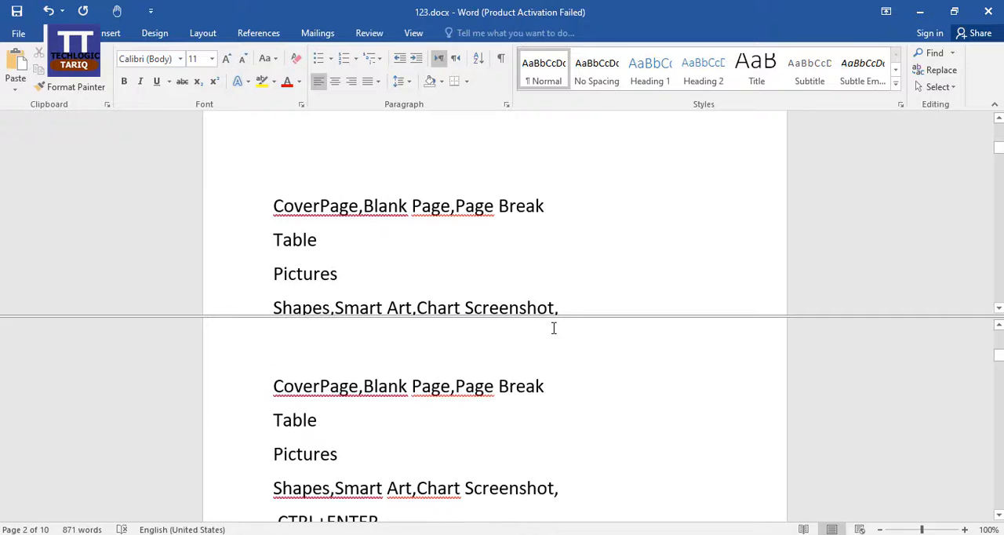
scroll(604, 262, "down", 2)
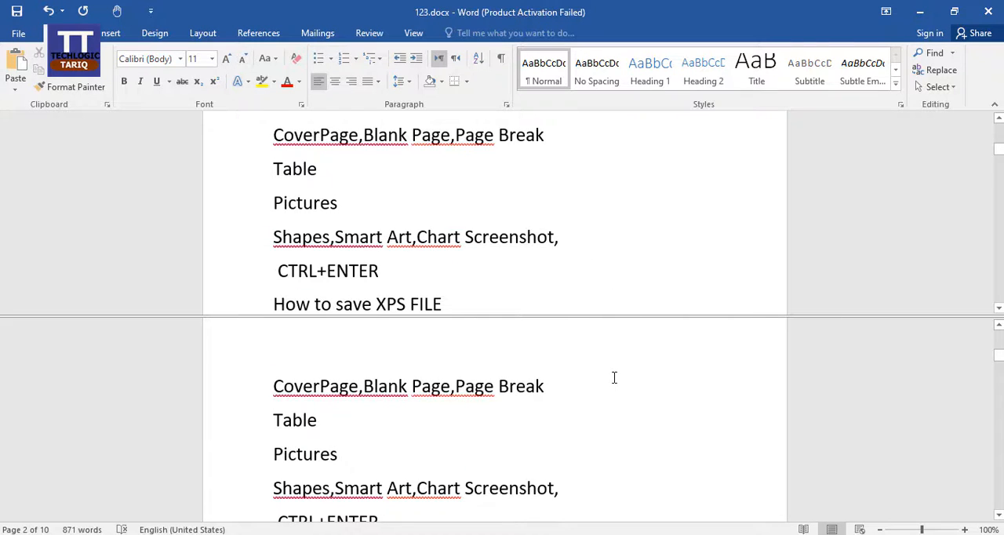
scroll(615, 378, "down", 3)
scroll(614, 377, "up", 3)
key("ctrl+alt+s")
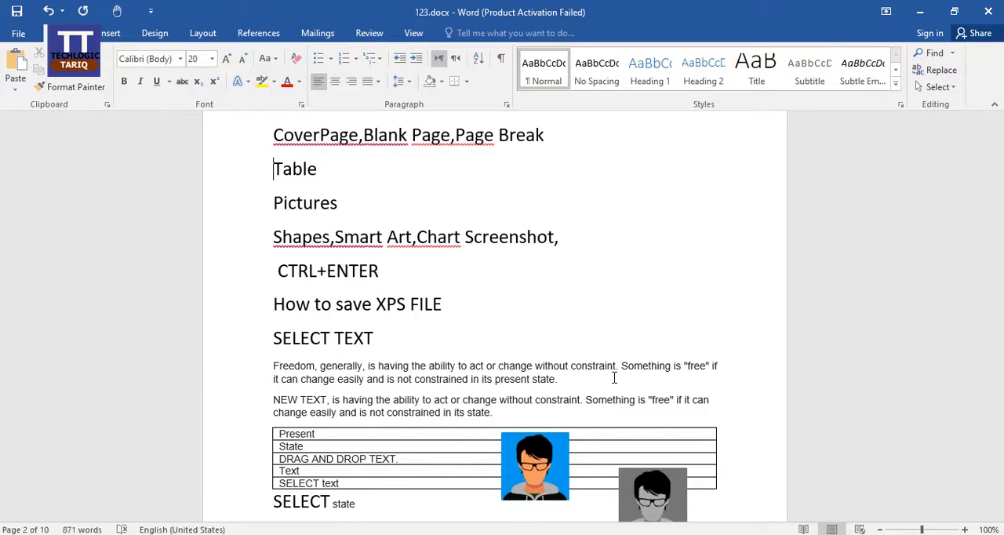
Step: Bring up the Paste Special dialog to view its paste formats and close it
key("ctrl+alt+v")
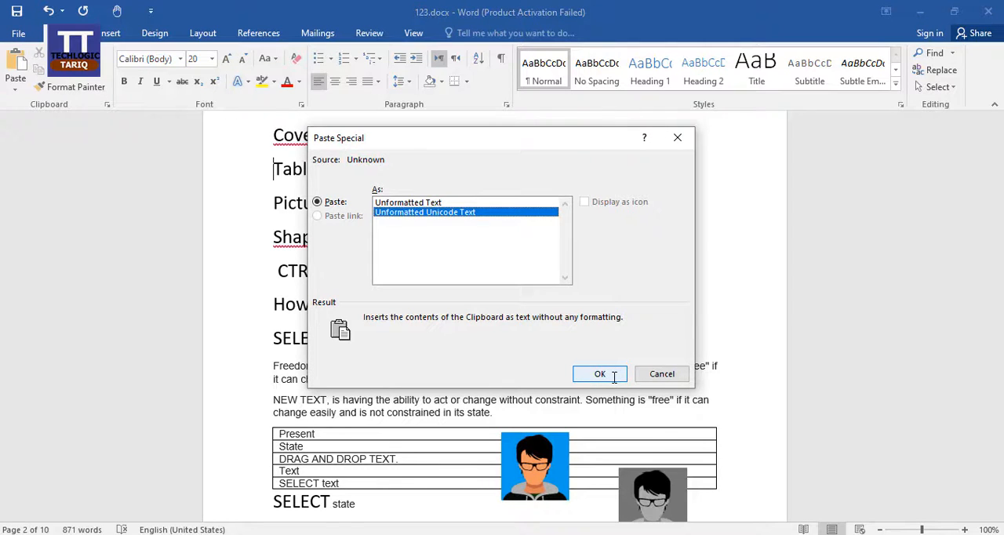
left_click(614, 375)
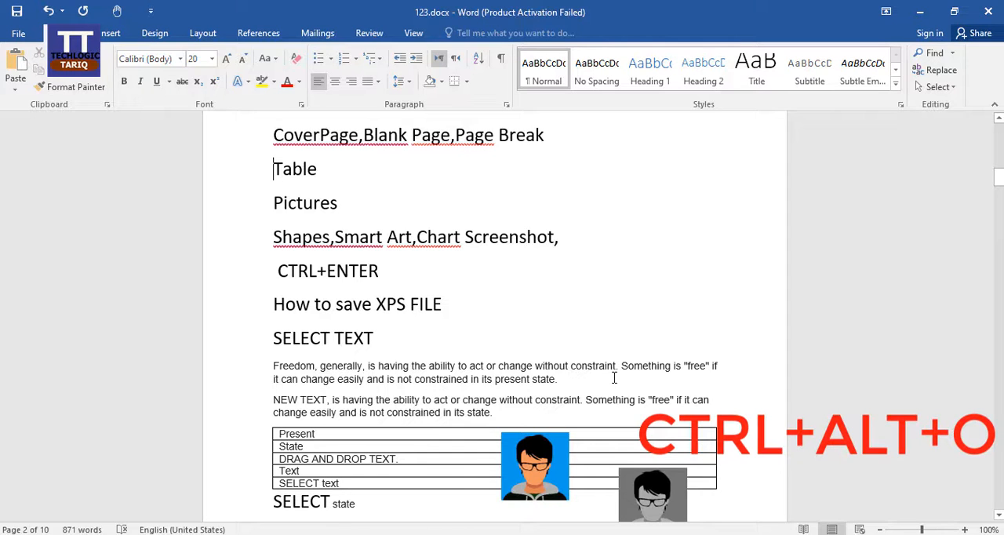
Step: View the document in Outline view, check the Paste Special options there, and close Outline view
key("ctrl+alt+o")
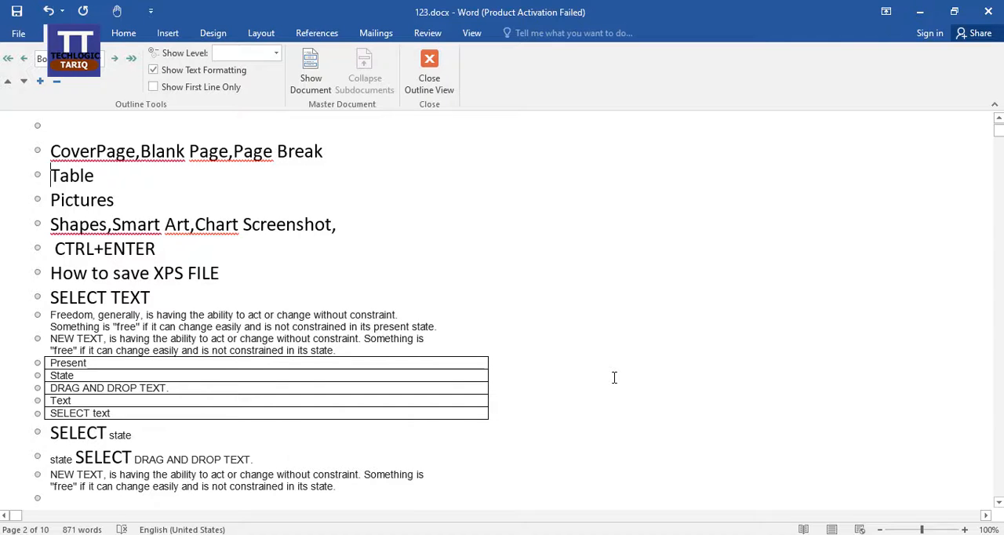
key("ctrl+alt+v")
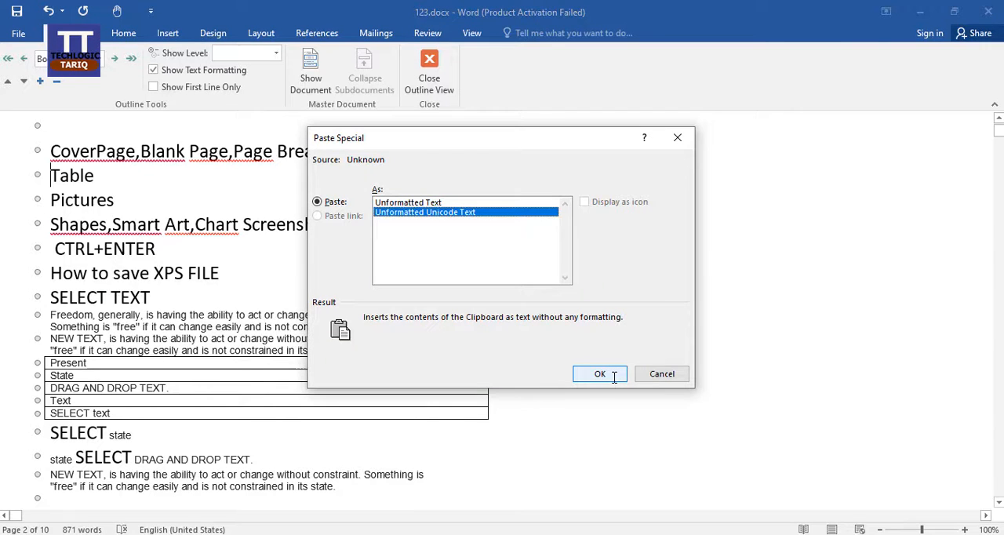
left_click(599, 374)
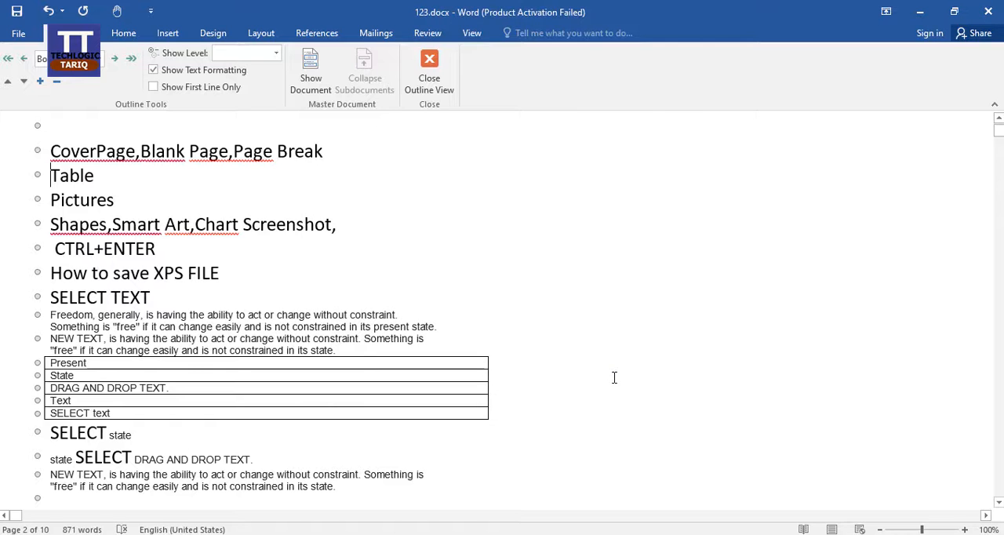
left_click(429, 83)
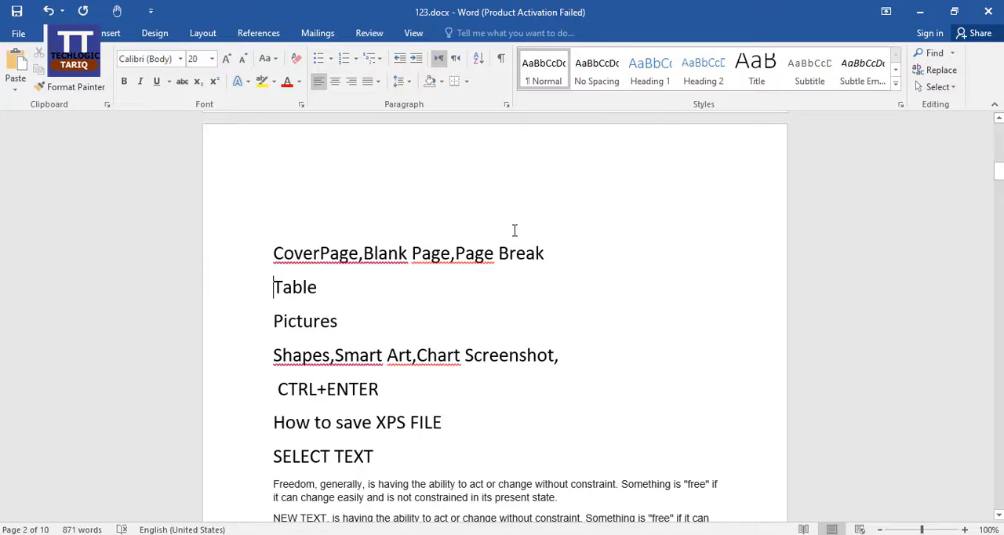
Step: Search the Tell Me command box for "kk", clear the entry, and leave the box
key("alt+q")
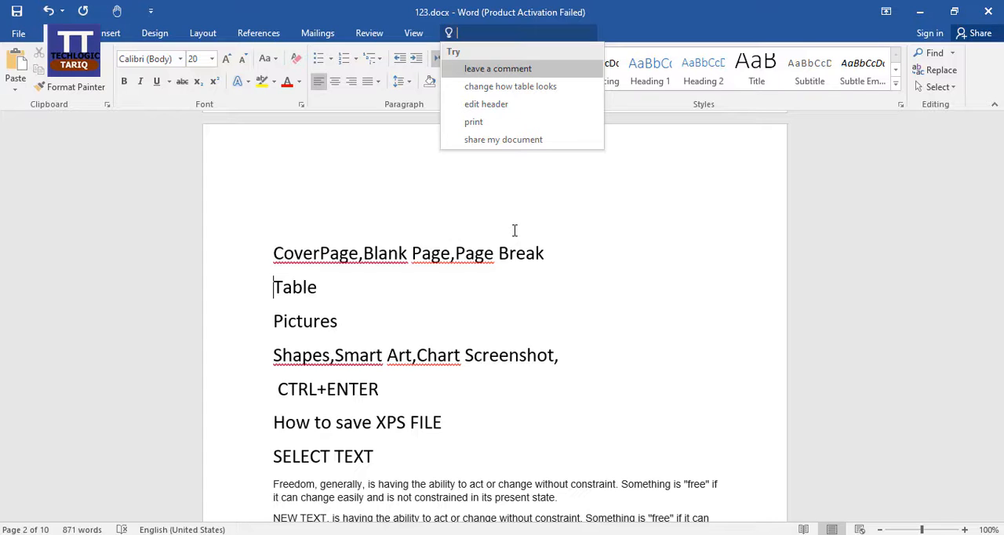
type("kk")
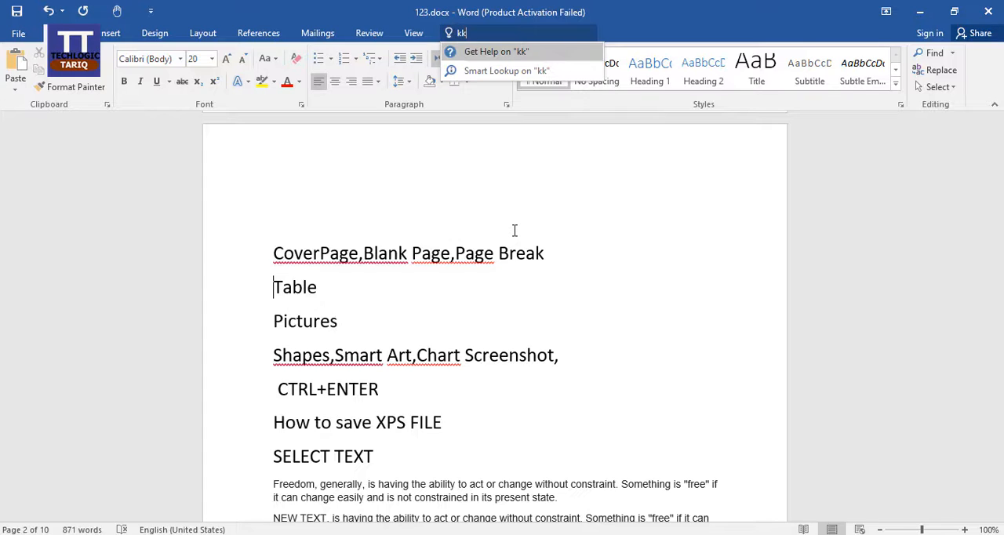
key("BackSpace")
key("BackSpace")
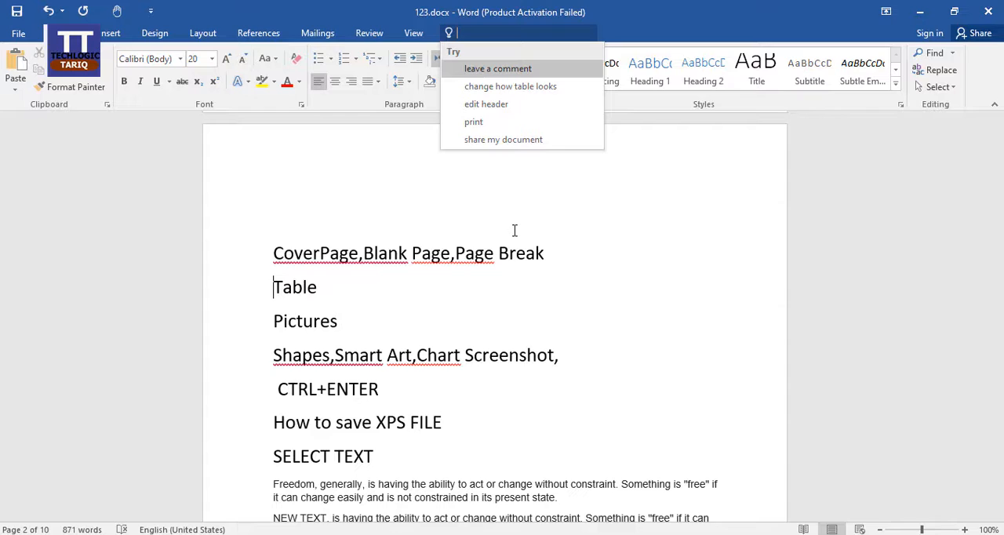
key("Escape")
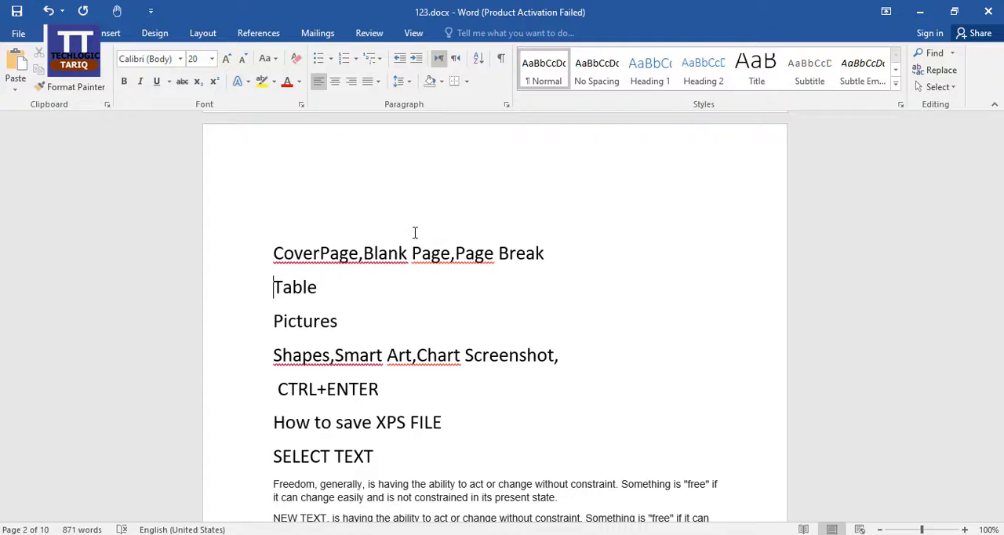
Step: Place the cursor in the word "Table", and open the Navigation search and close it
left_click(294, 287)
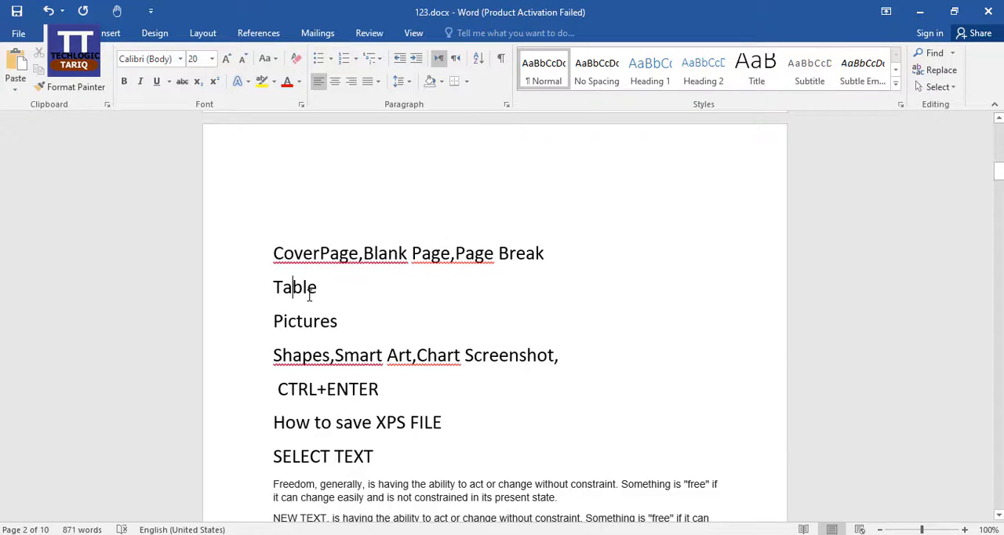
key("ctrl+f")
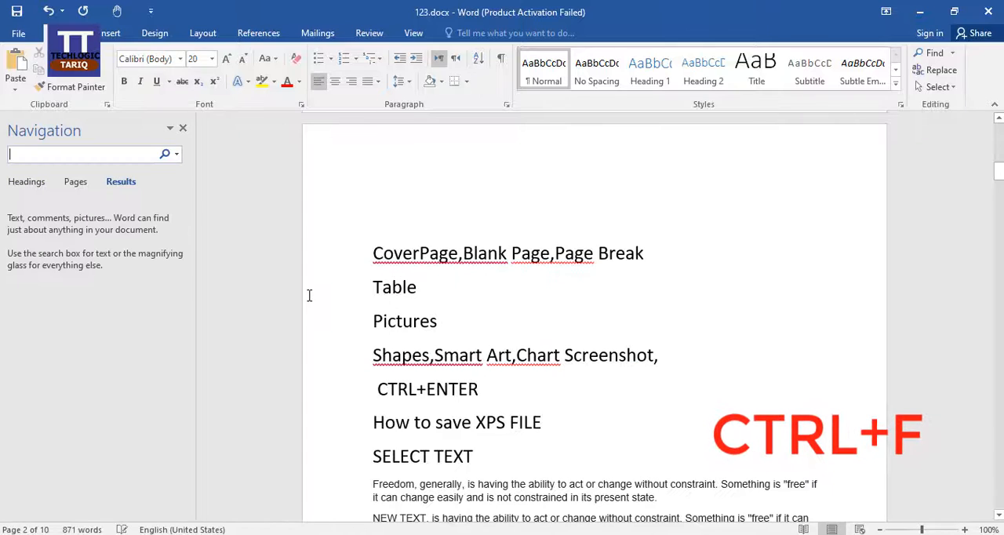
left_click(183, 128)
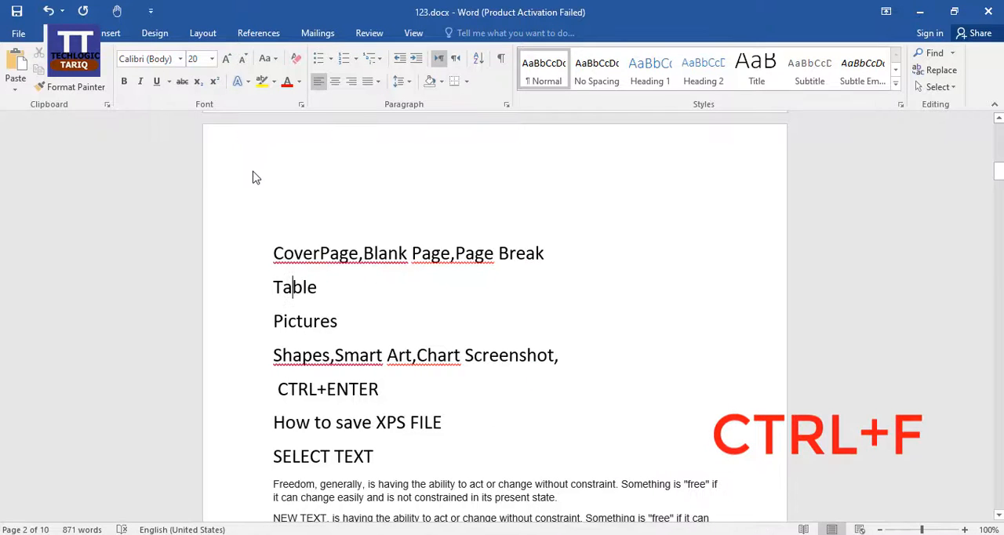
Step: Search the document for "table" in the Navigation search and close the search
key("ctrl+f")
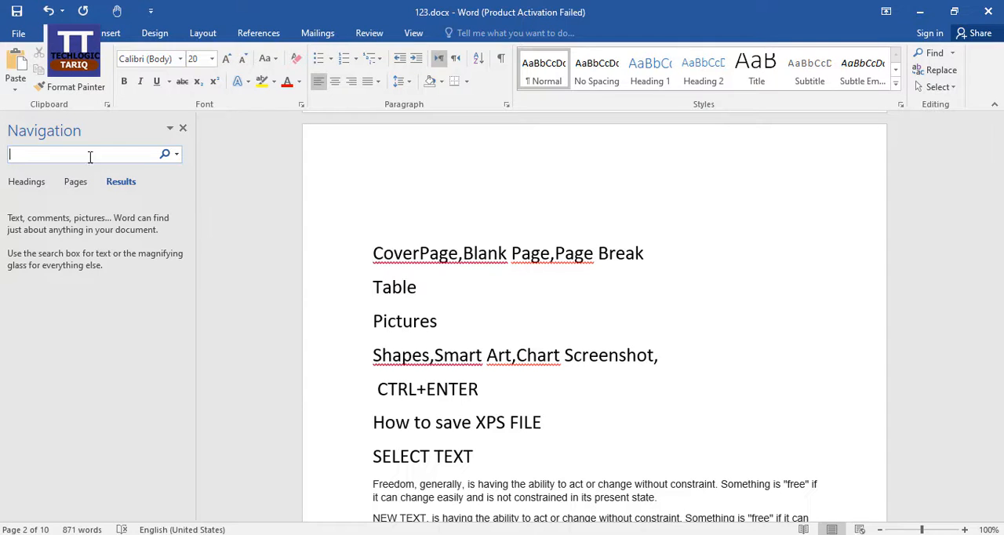
type("table")
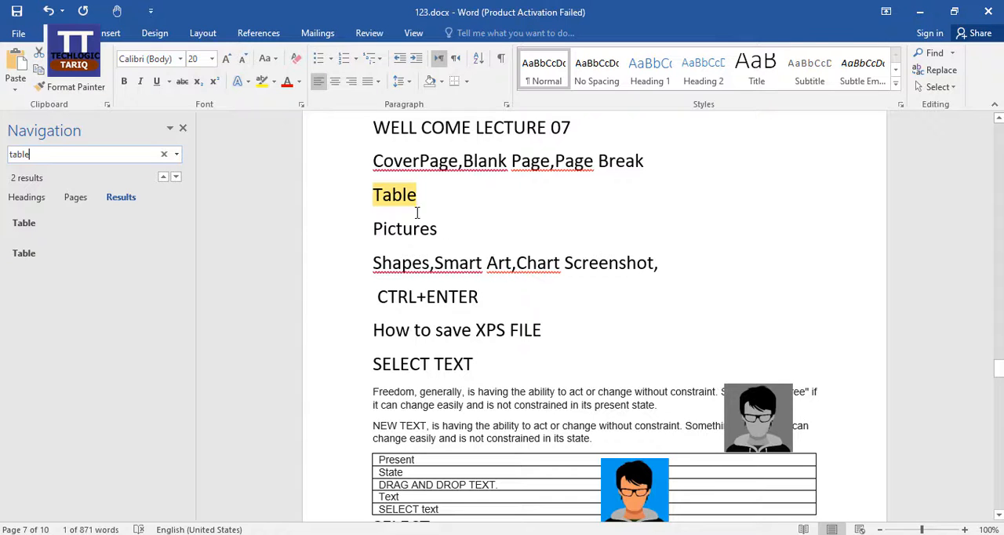
left_click(183, 129)
left_click(183, 129)
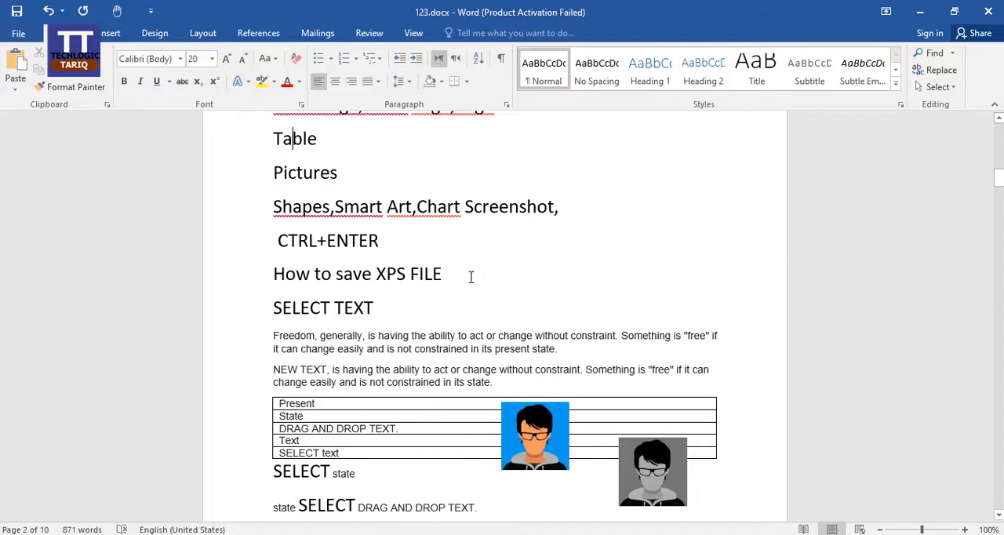
Step: Run the spelling check on the selected text "Shapes,Smart Art,Chart", view the suggested correction, and close the check without changing anything
left_click_drag(463, 207, 296, 202)
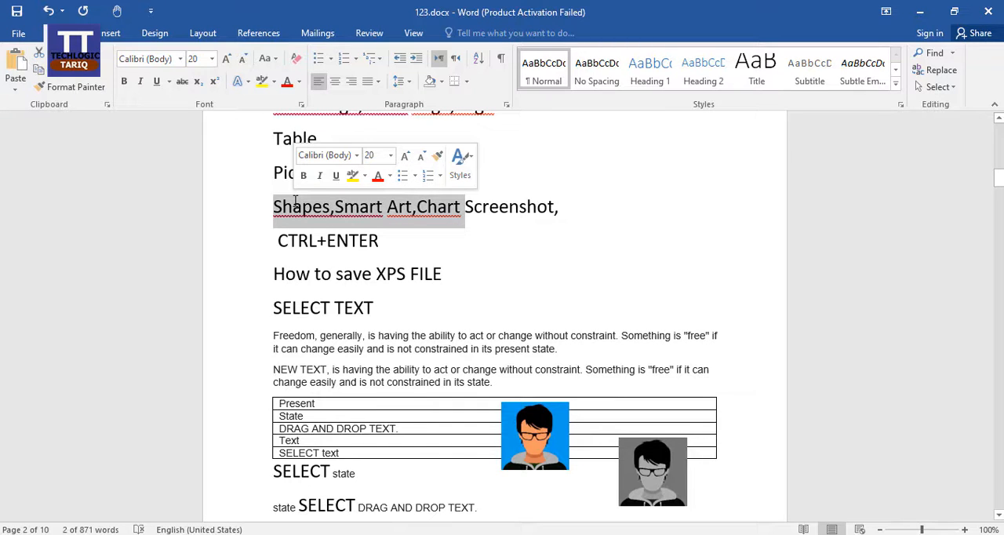
key("F7")
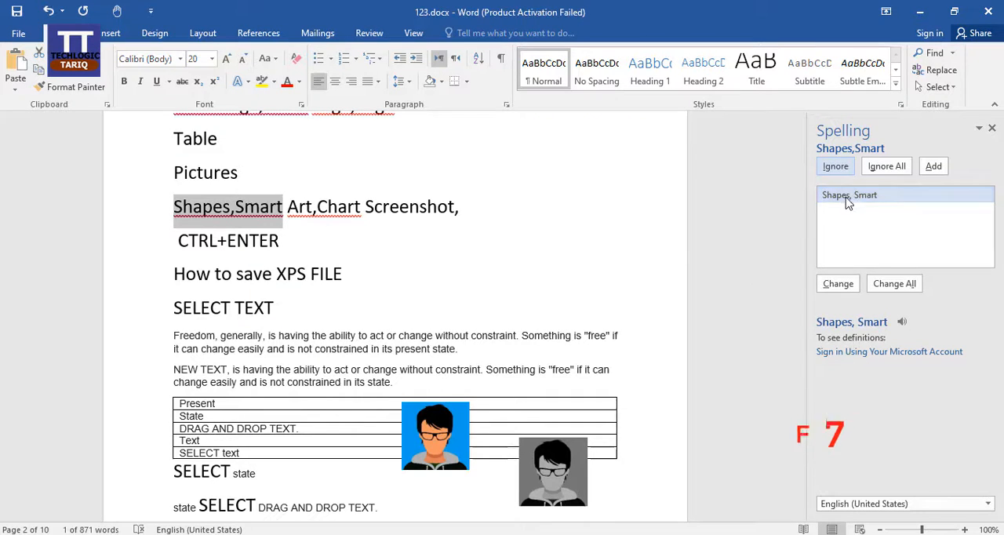
left_click(867, 200)
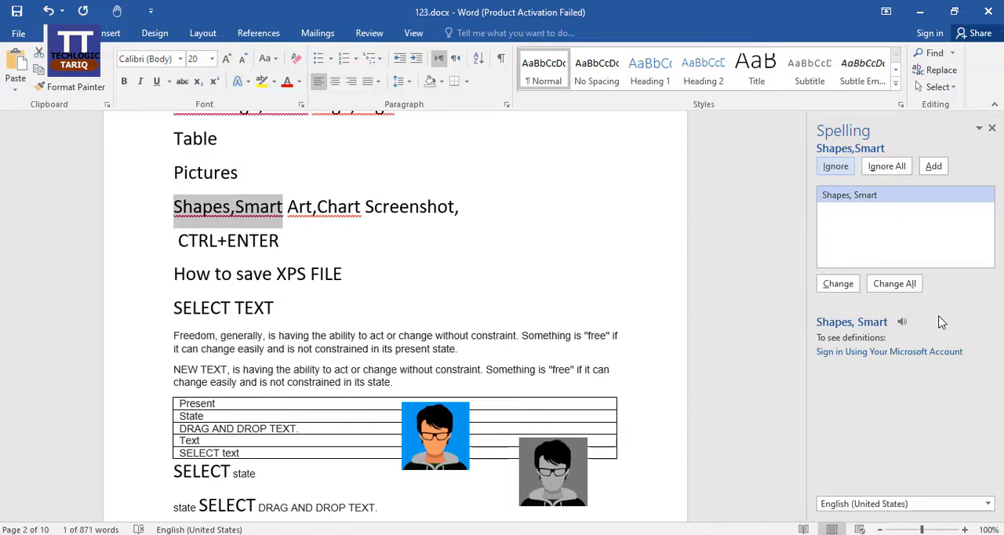
left_click(993, 130)
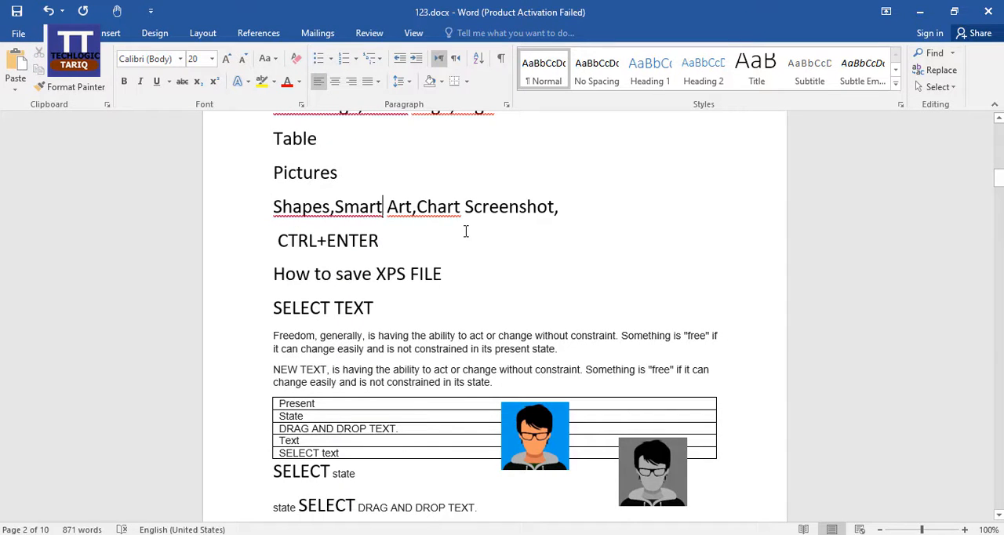
Step: Jump between the start and end of the "Shapes,Smart Art,Chart Screenshot," line, and select the entire document before clearing the selection
left_click(274, 207)
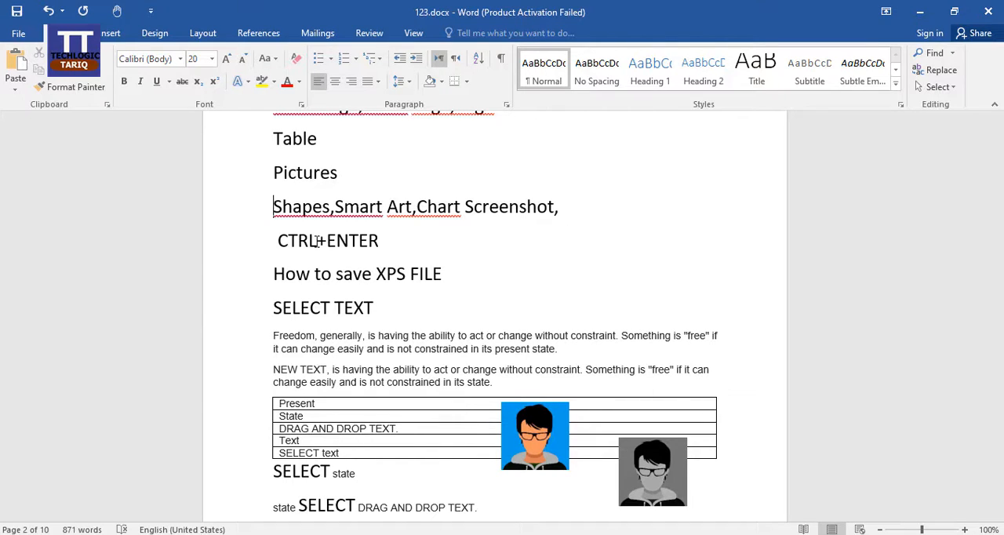
key("End")
key("Home")
key("ctrl+a")
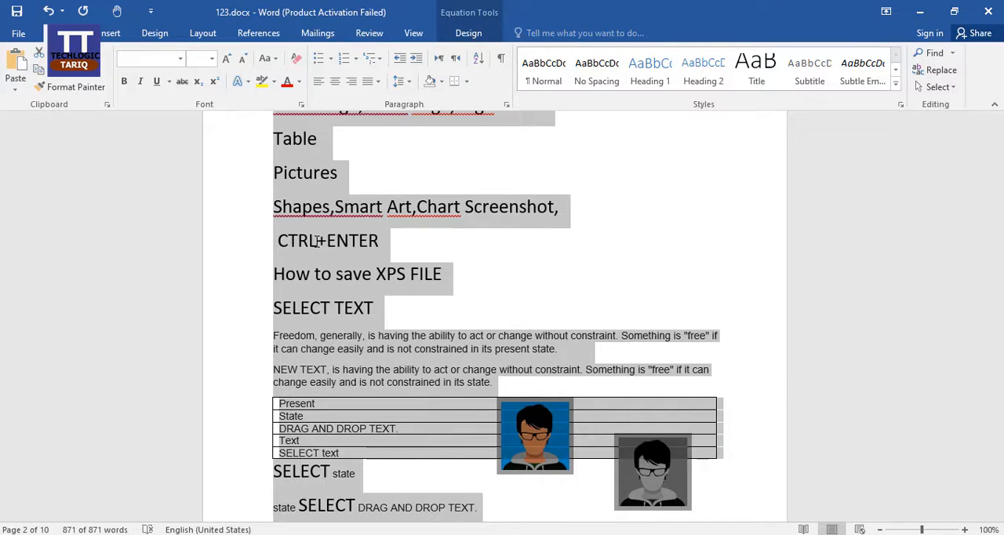
left_click(368, 241)
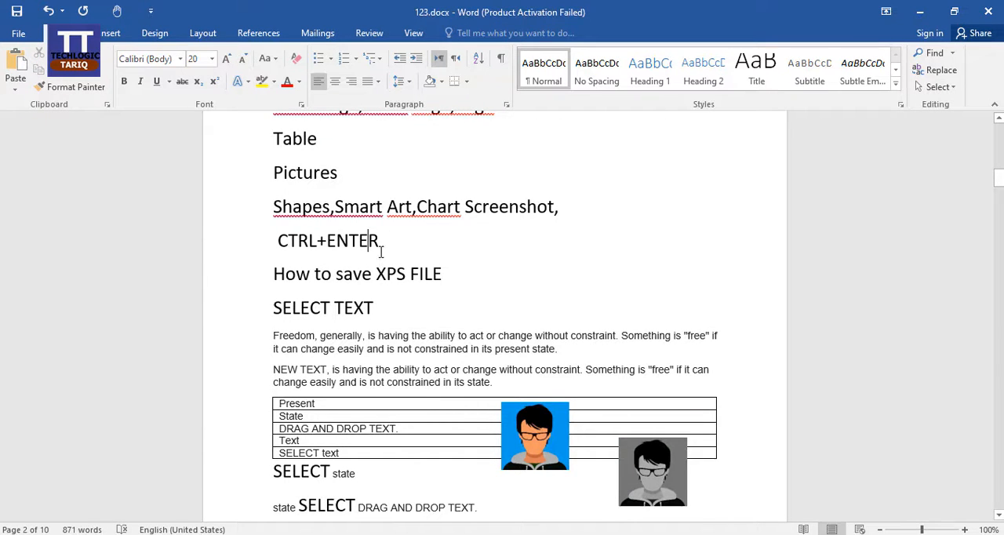
Step: Try deleting two characters at the end of the "CTRL+ENTER" line, undo that, and try deleting the whole preceding word
left_click(382, 242)
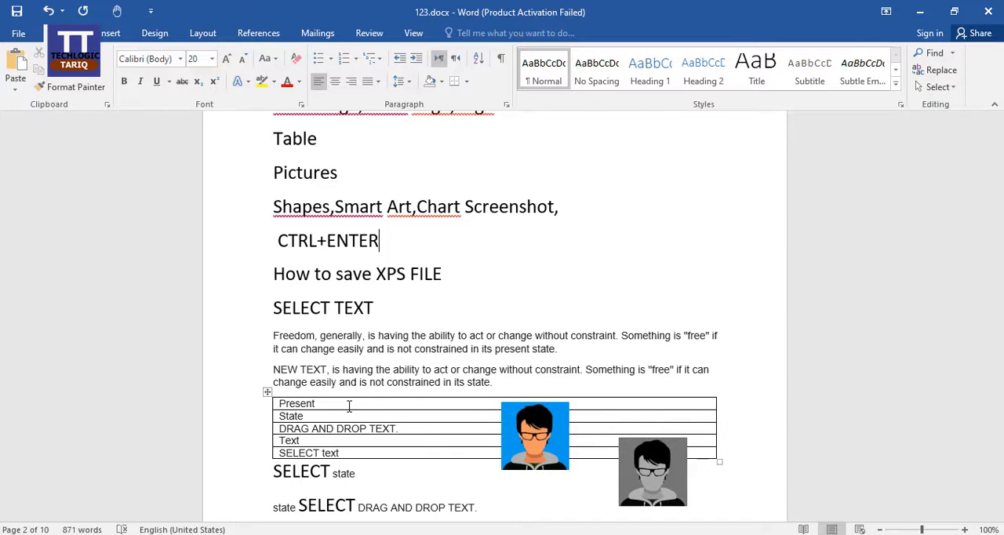
key("BackSpace")
key("BackSpace")
key("ctrl+z")
key("ctrl+z")
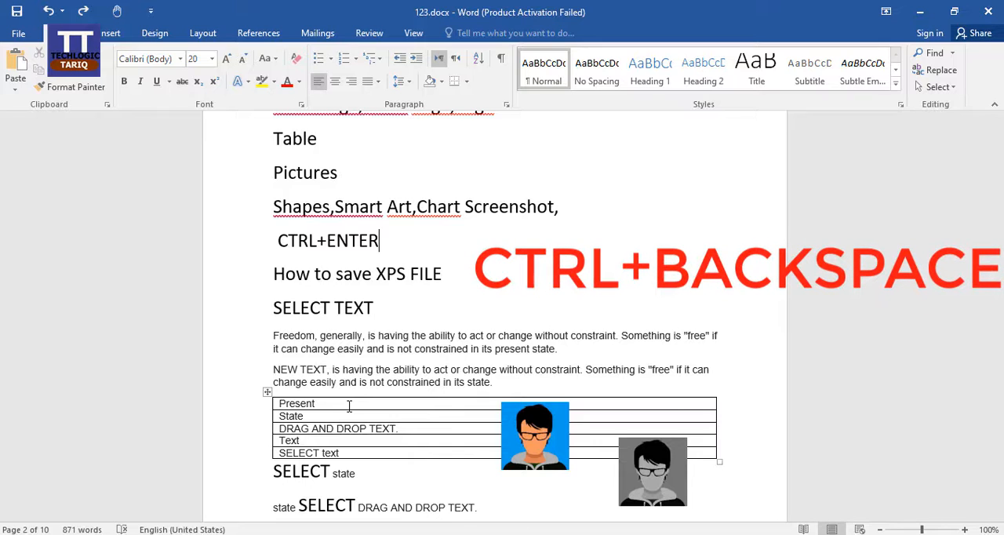
key("ctrl+BackSpace")
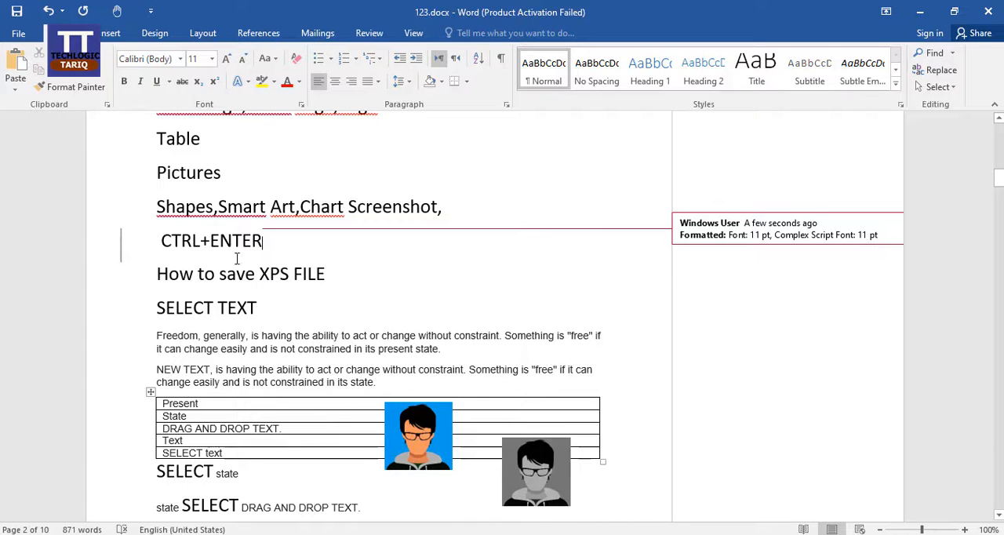
Step: Delete the whole word "XPS" from the line "How to save XPS FILE"
left_click(259, 274)
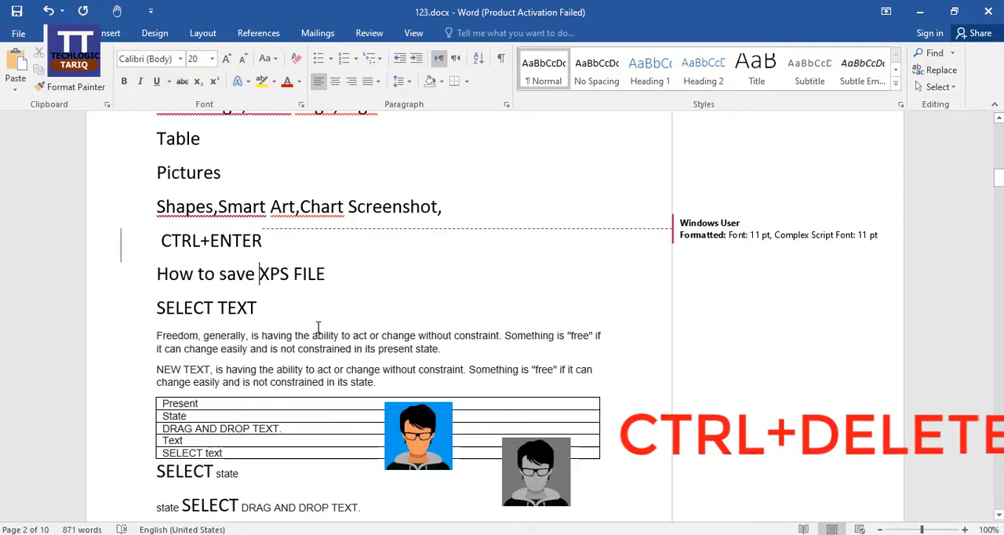
key("ctrl+Delete")
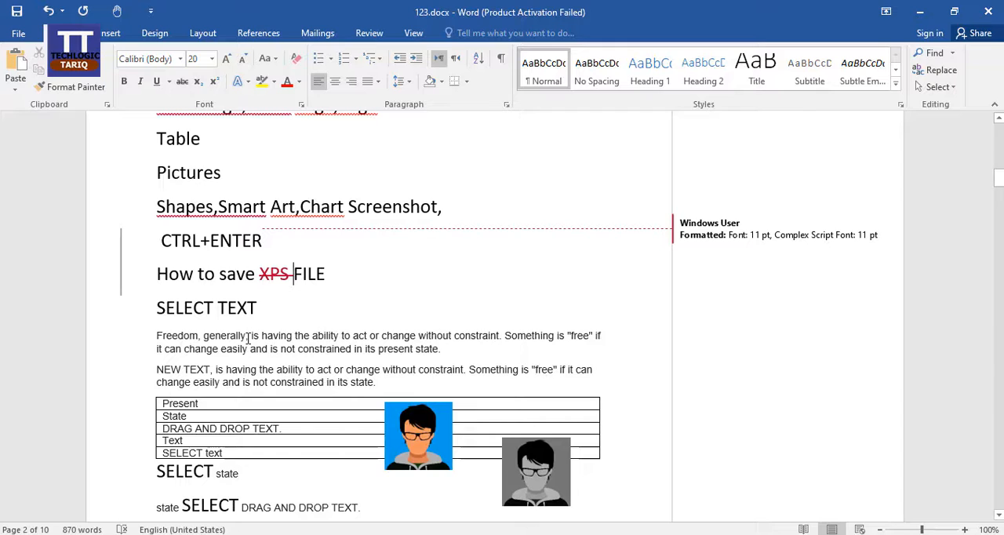
Step: Cut the word "generally" from the "Freedom" paragraph and paste it on a new line below "TOP of THE Documents"
left_click_drag(204, 335, 248, 338)
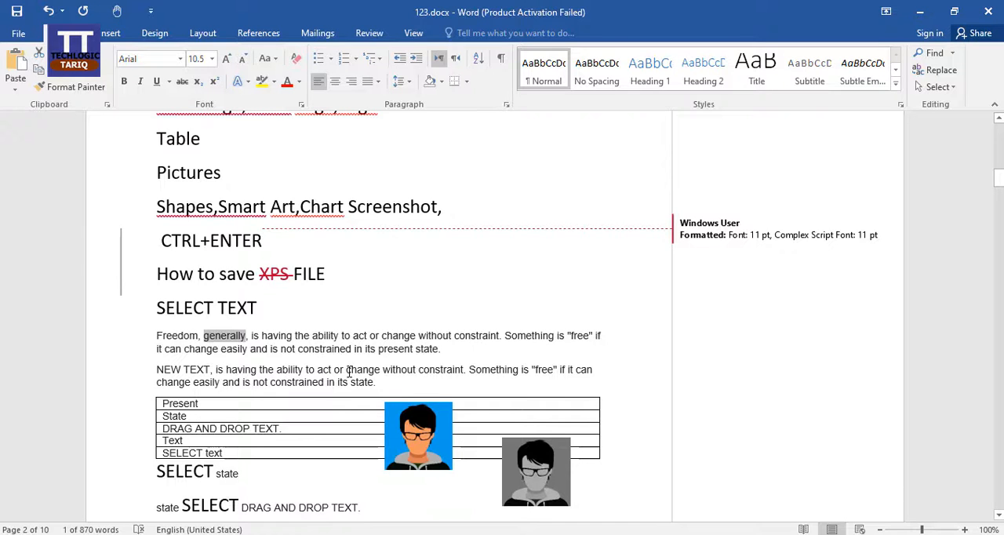
key("ctrl+x")
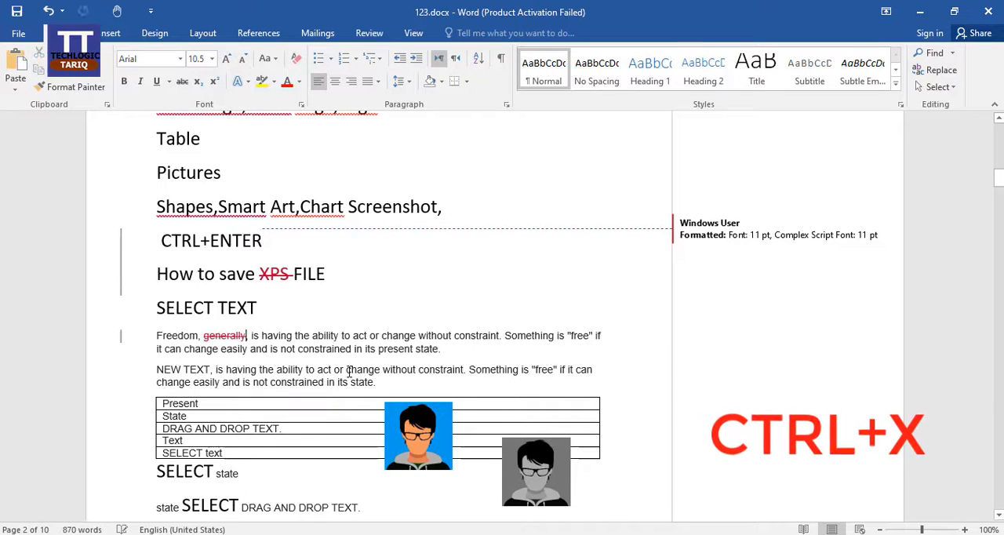
scroll(400, 348, "down", 4)
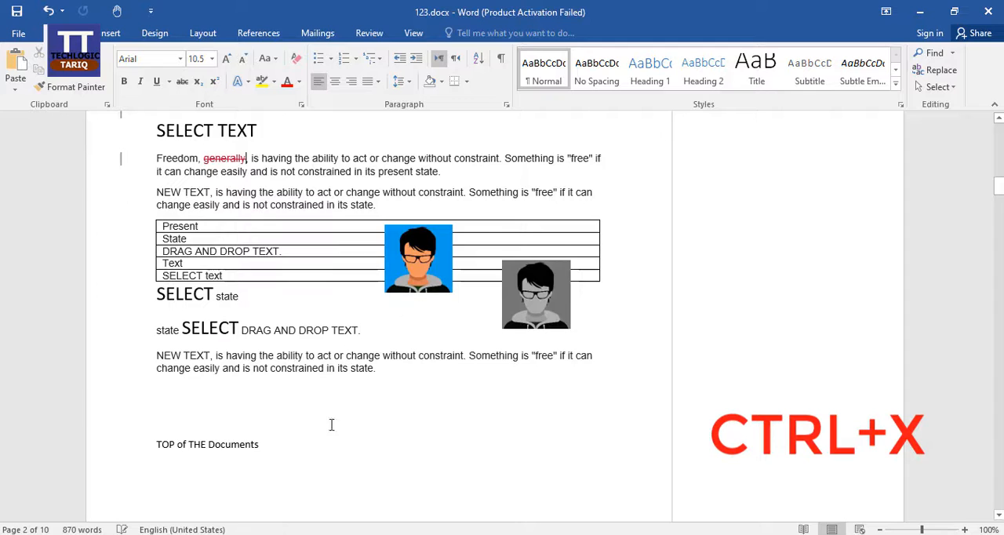
left_click(280, 444)
key("Return")
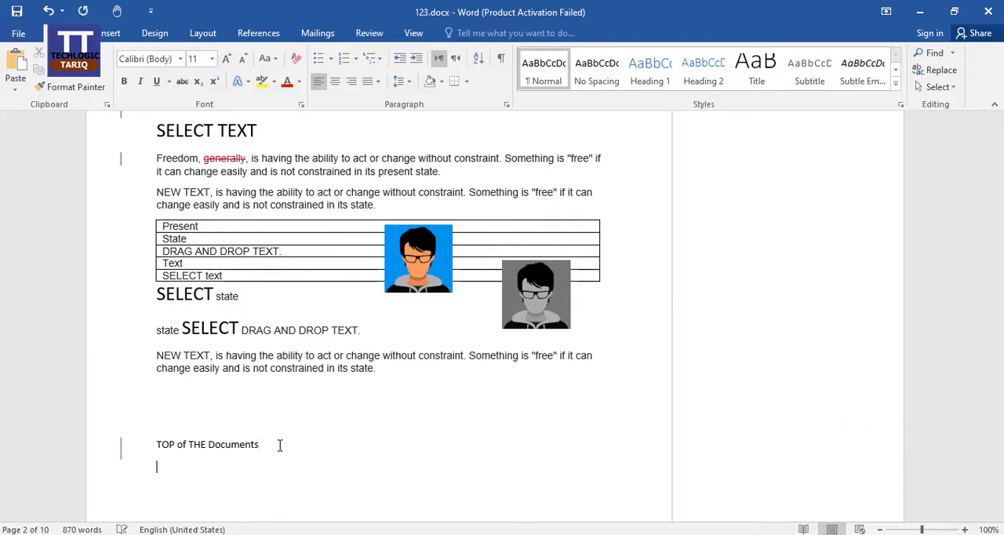
scroll(312, 356, "down", 3)
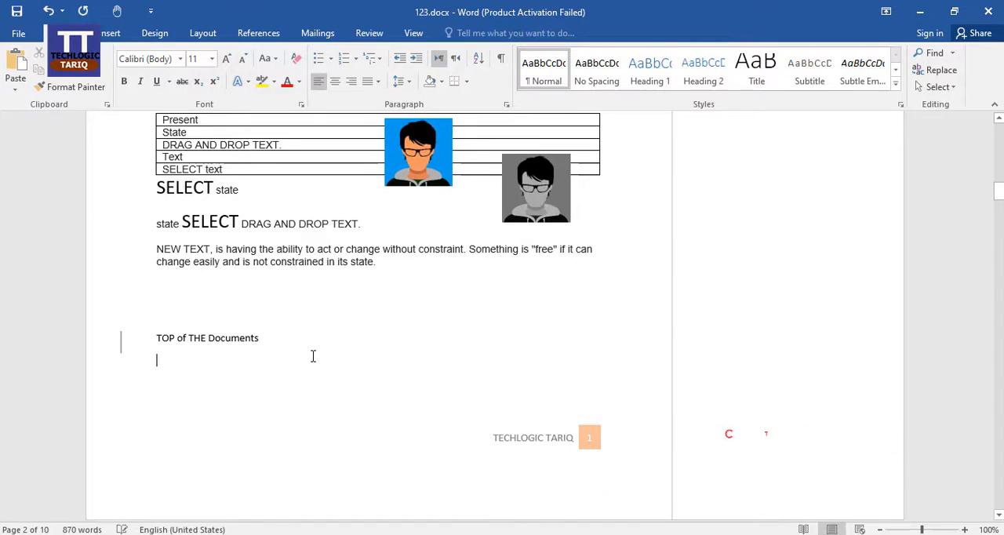
key("ctrl+v")
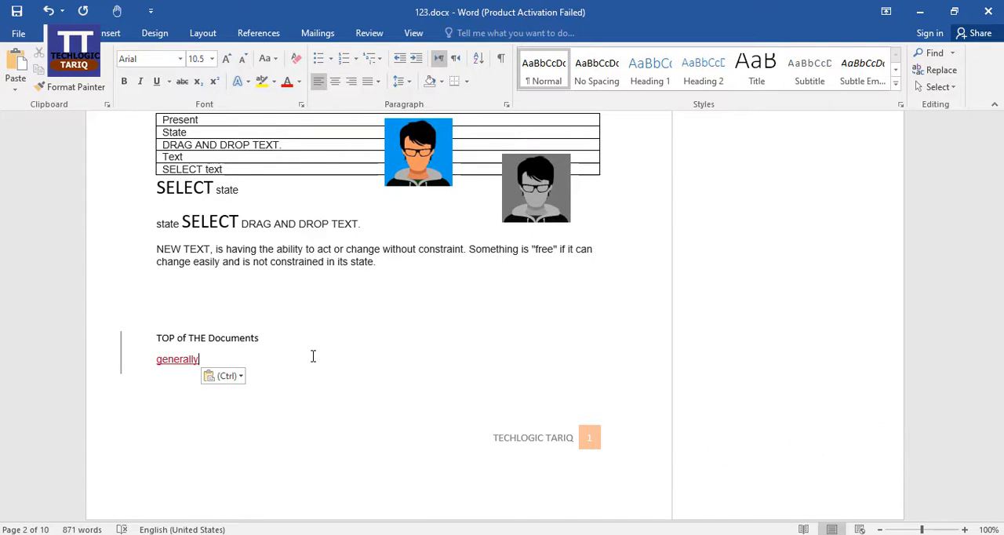
Step: Copy the text "TOP of THE Documents" and paste it at the end of the same line
left_click_drag(263, 338, 164, 333)
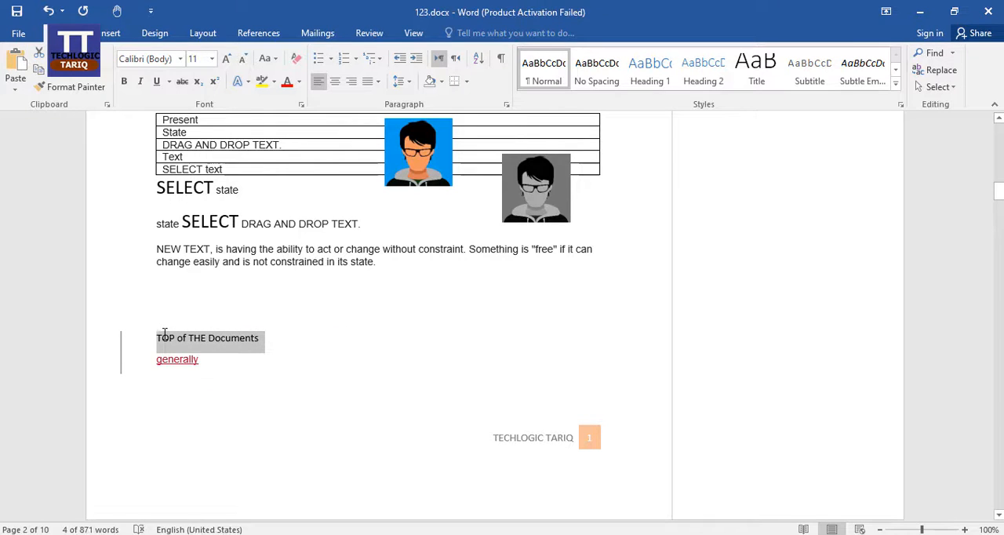
left_click(313, 352)
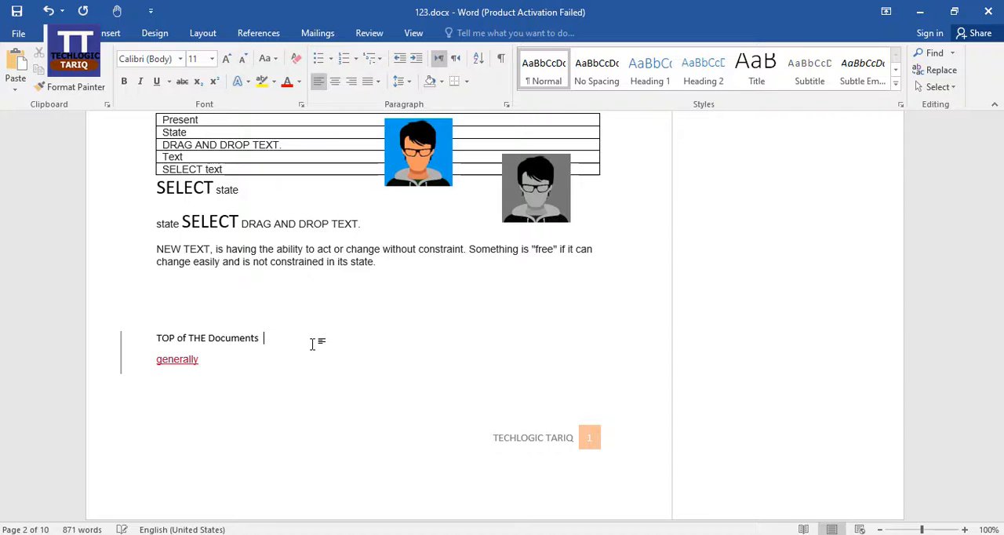
key("ctrl+v")
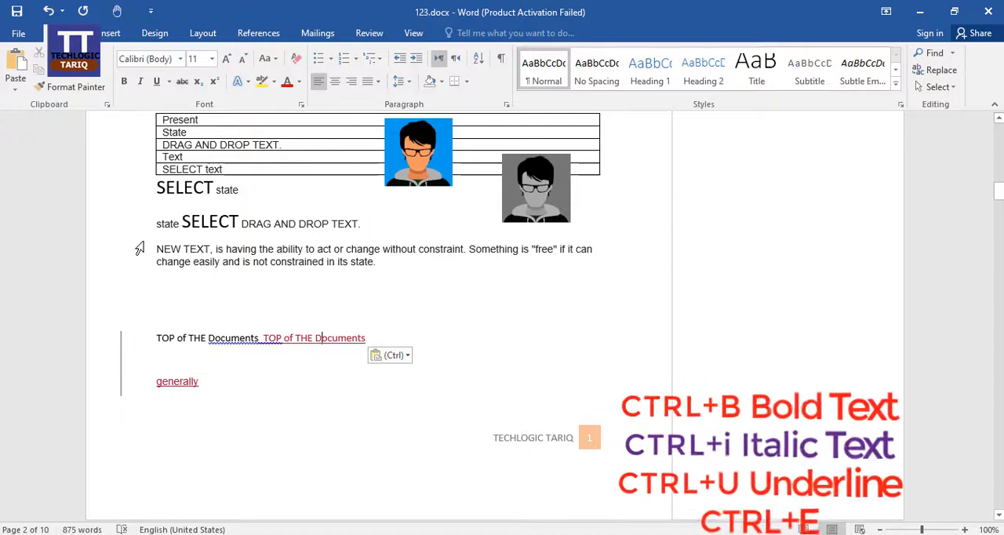
Step: Make "NEW TEXT" in the paragraph above "TOP of THE Documents" bold, italic and underlined, and centre that paragraph
left_click_drag(157, 248, 206, 251)
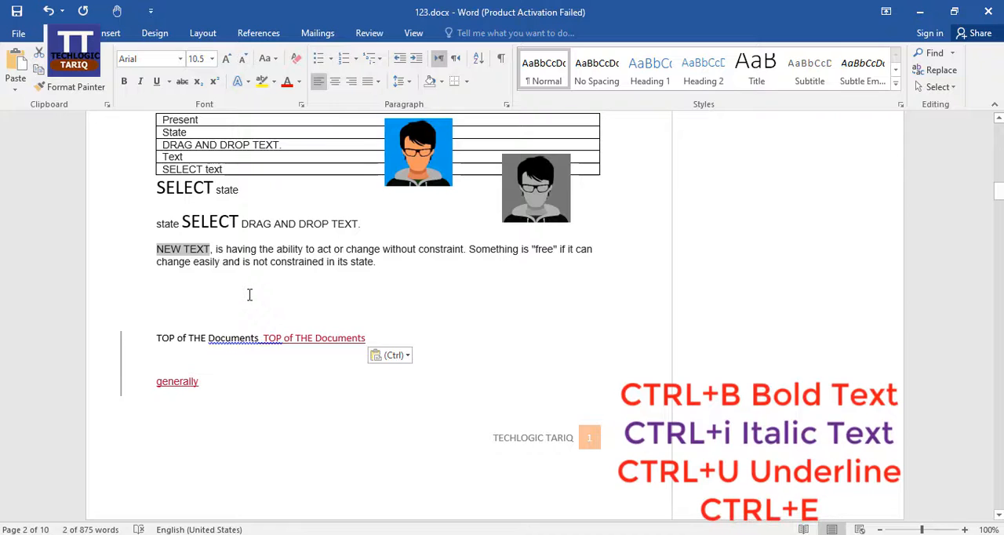
key("ctrl+b")
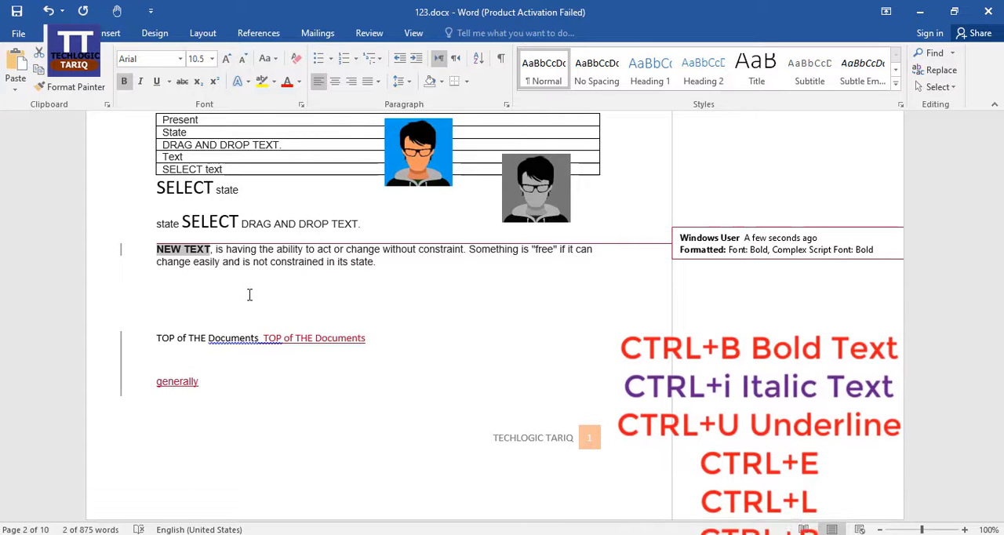
key("ctrl+i")
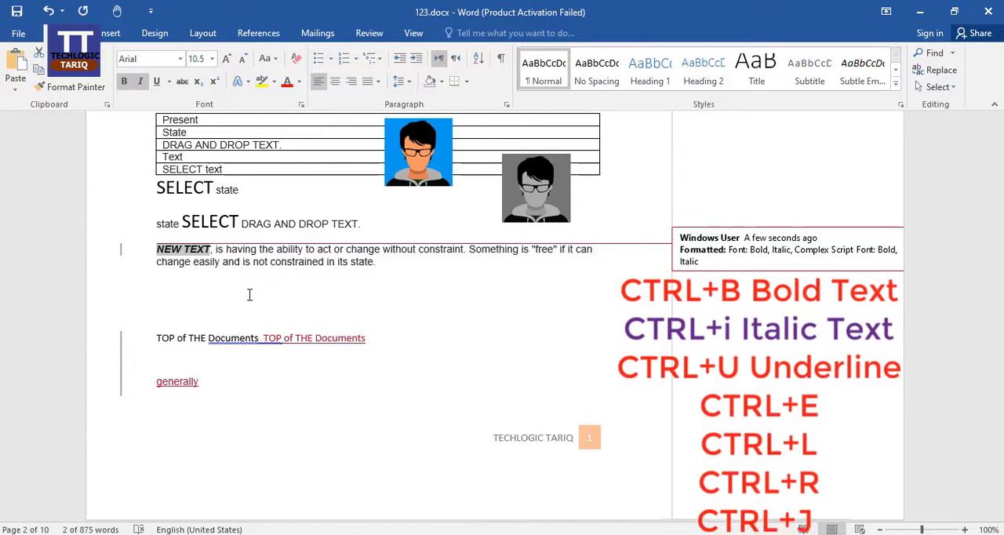
key("ctrl+u")
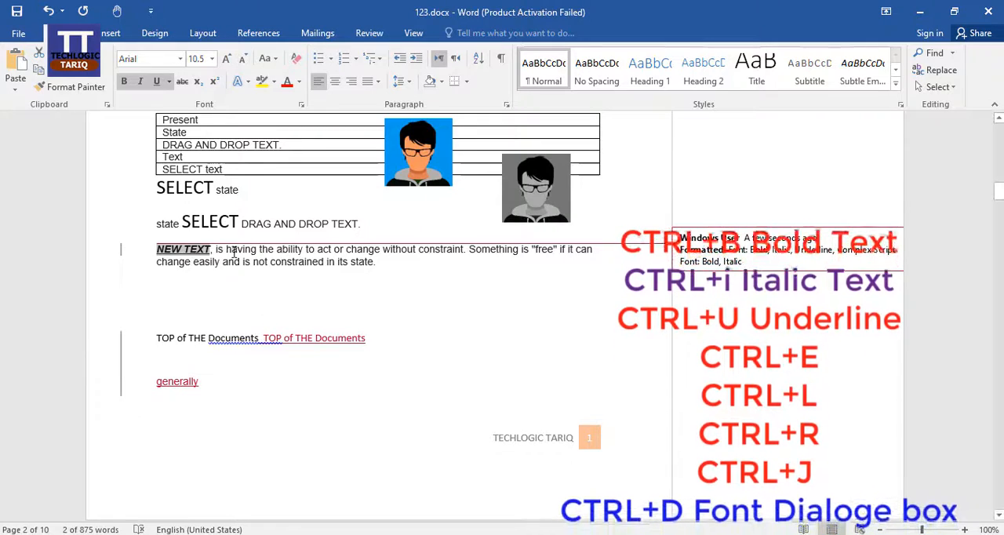
left_click(157, 250)
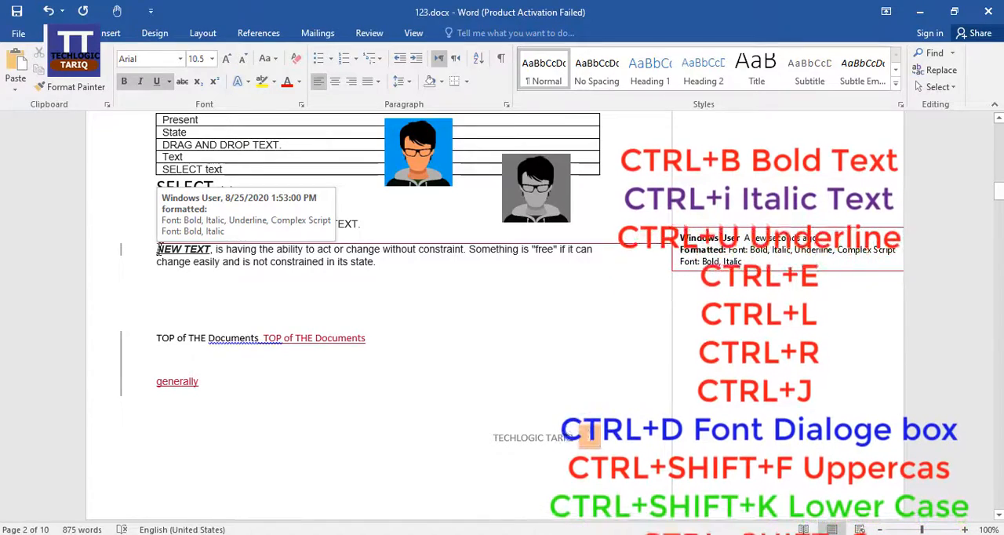
key("ctrl+e")
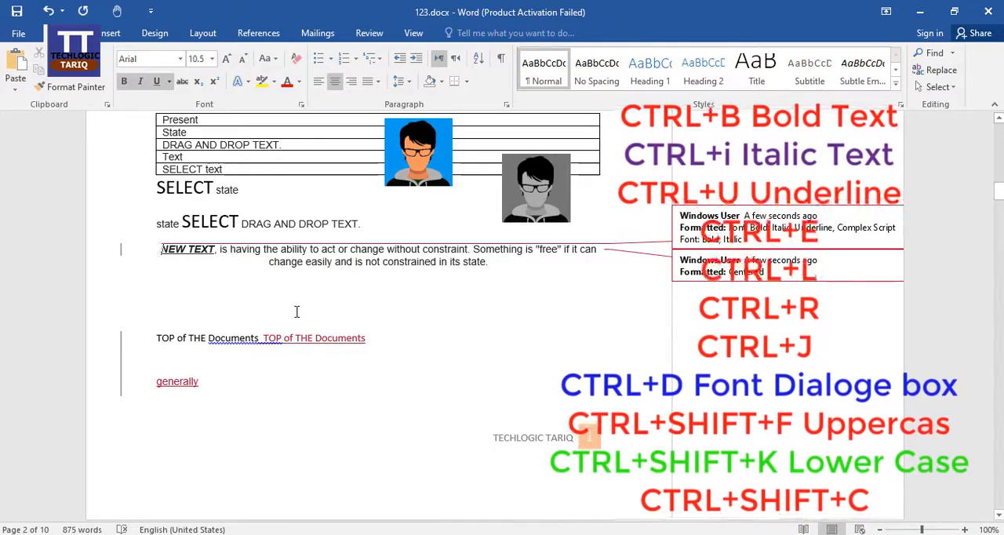
Step: Centre the "CoverPage,Blank Page,Page Break" line on page 2, and change its alignment to right
scroll(328, 295, "up", 7)
scroll(329, 295, "up", 10)
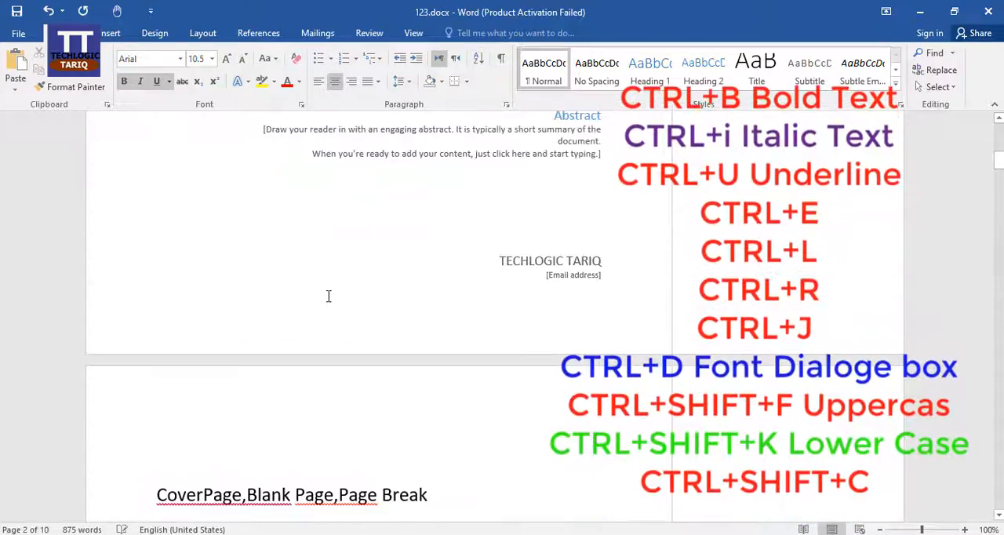
scroll(342, 311, "down", 13)
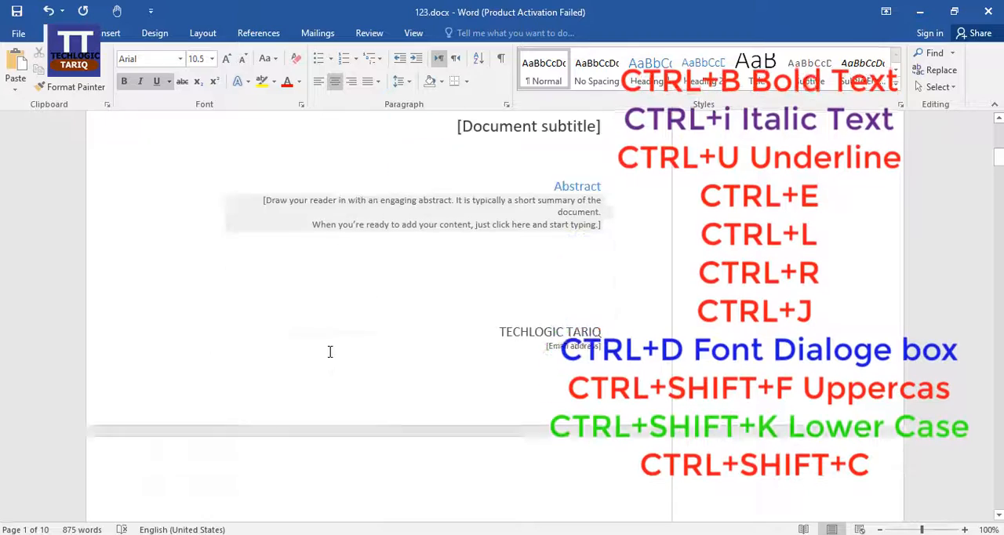
scroll(233, 374, "up", 2)
left_click(157, 316)
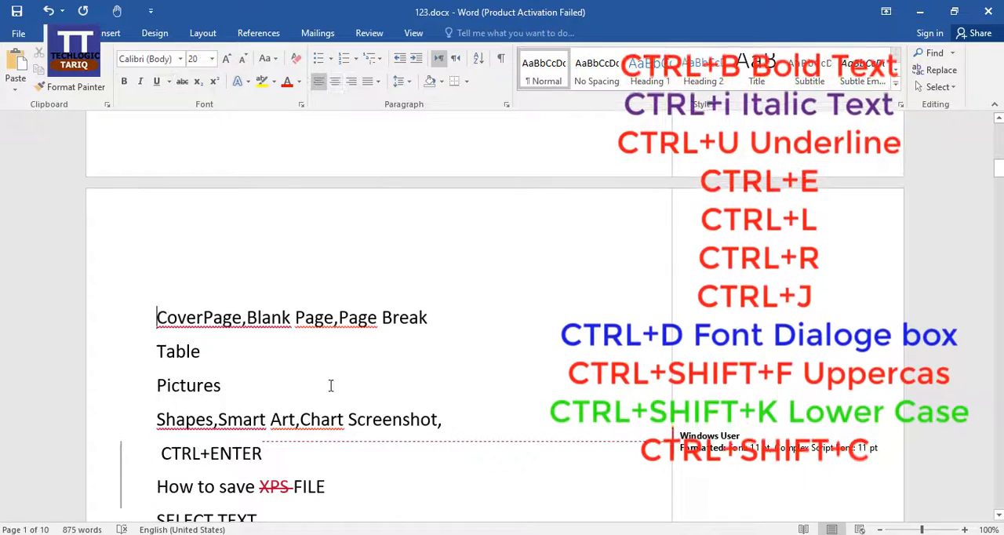
key("ctrl+e")
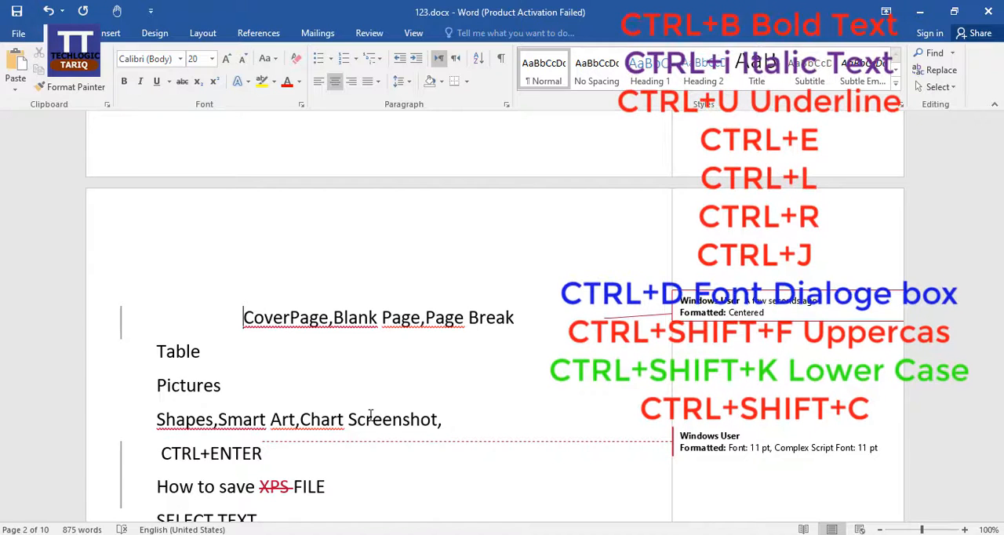
key("ctrl+r")
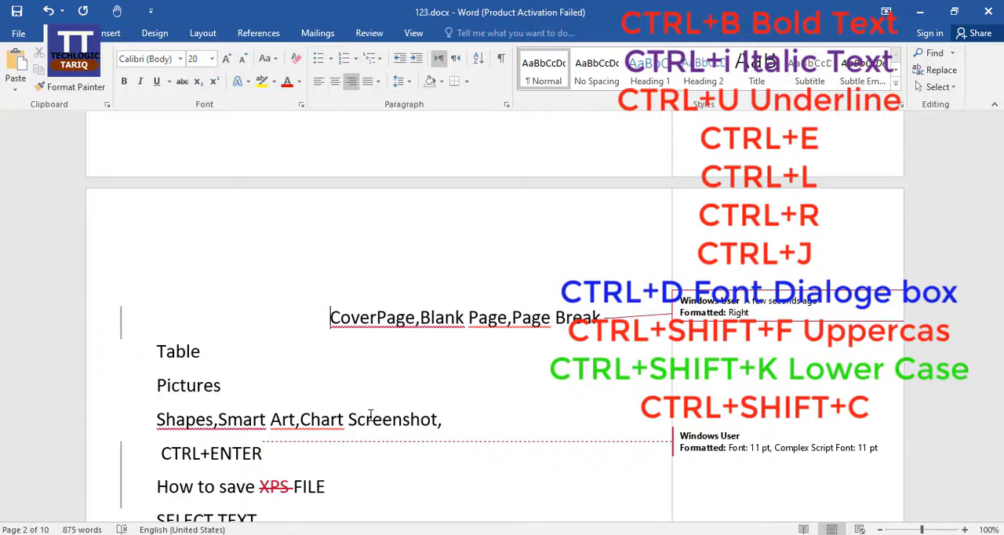
Step: Left-align the "CoverPage,Blank Page,Page Break" line and format its text as superscript, first with all caps and finally with small caps
key("ctrl+l")
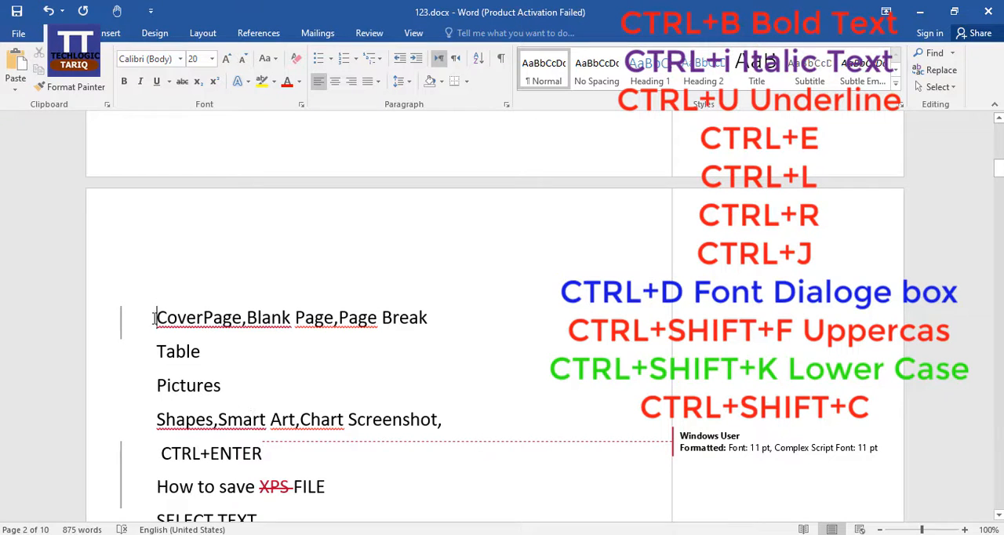
left_click_drag(154, 314, 433, 316)
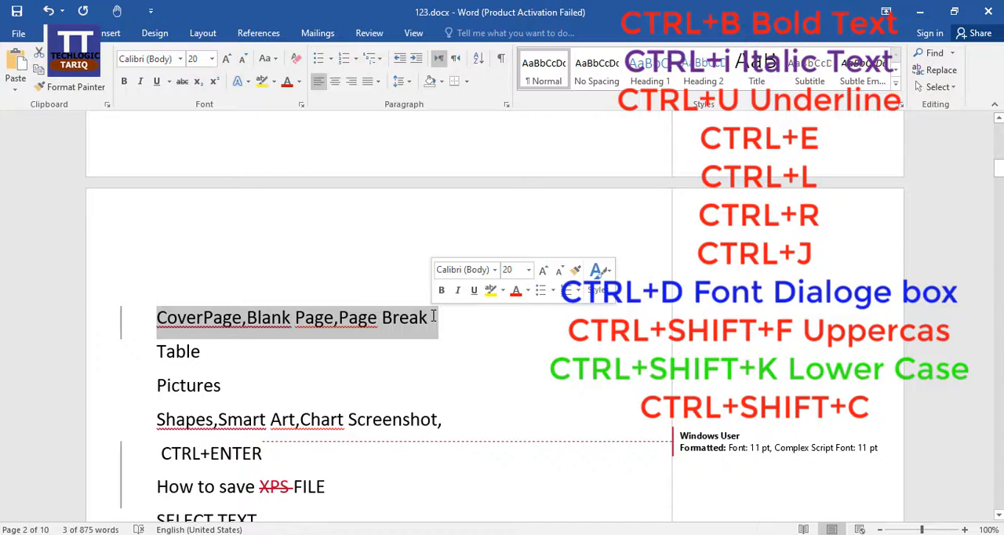
key("ctrl+d")
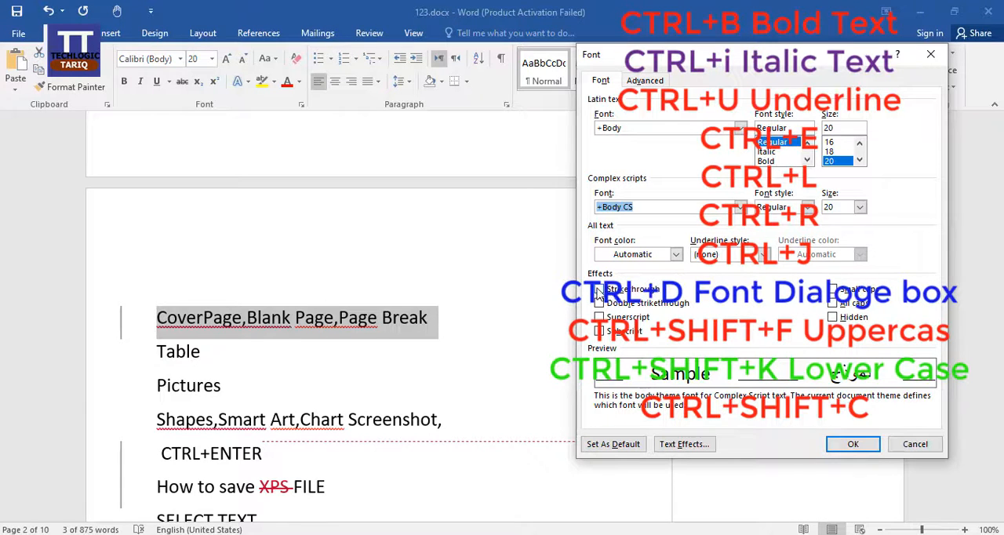
left_click(612, 316)
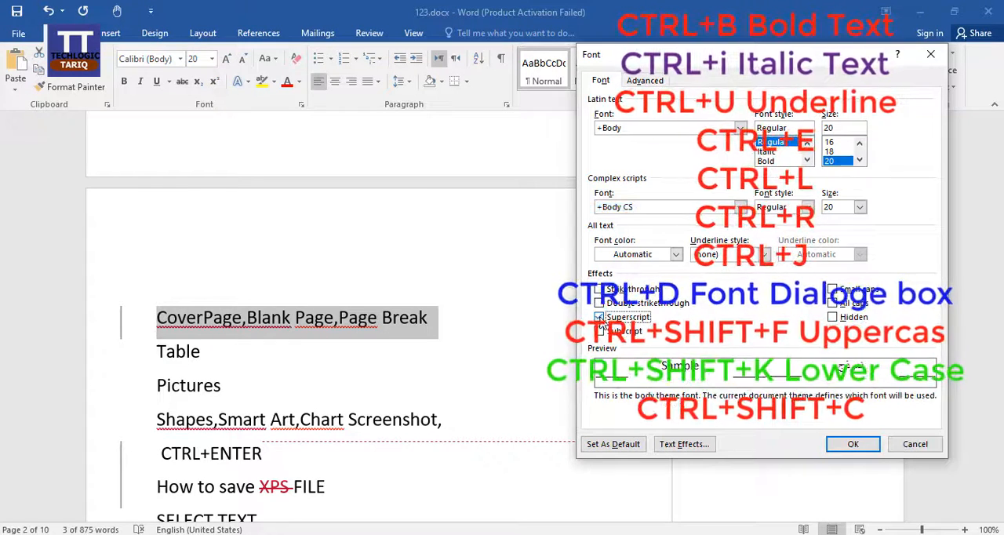
left_click(849, 304)
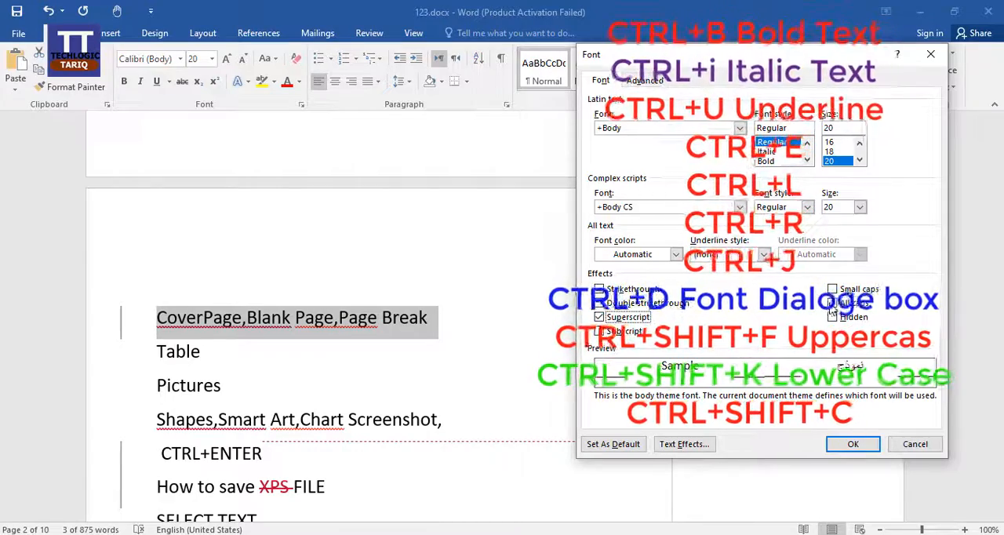
left_click(853, 444)
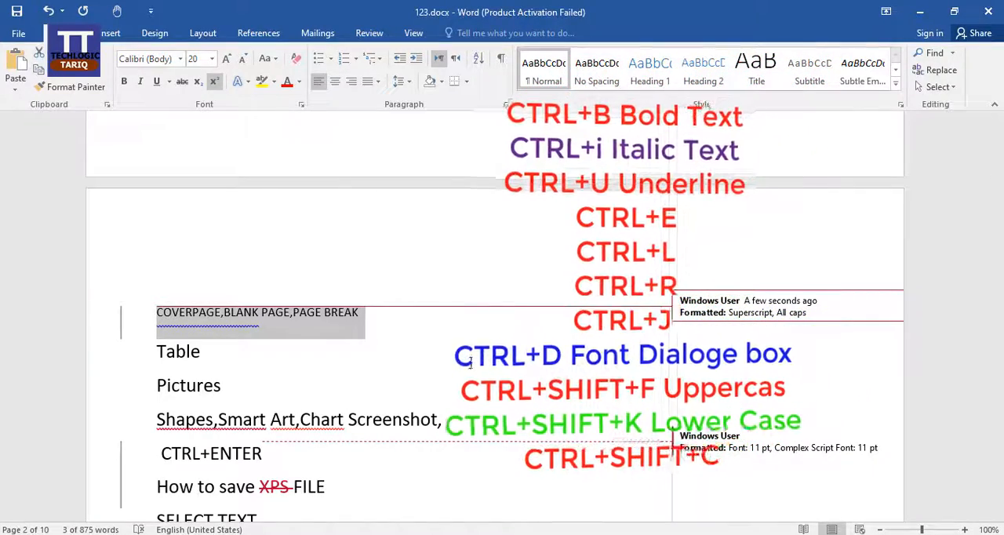
key("ctrl+shift+k")
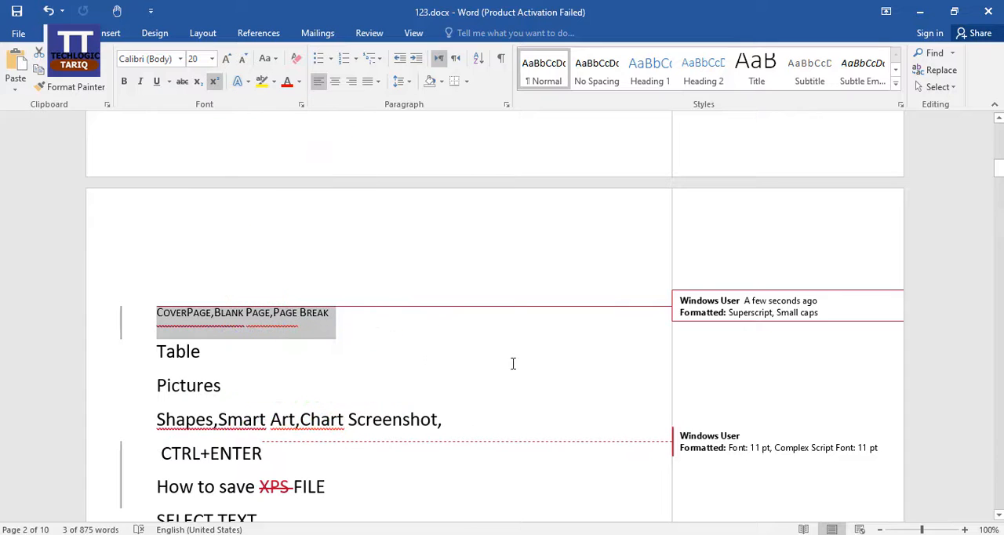
Step: Apply single, double and finally 1.5 line spacing to the "Freedom" paragraph below "SELECT TEXT"
scroll(491, 303, "down", 3)
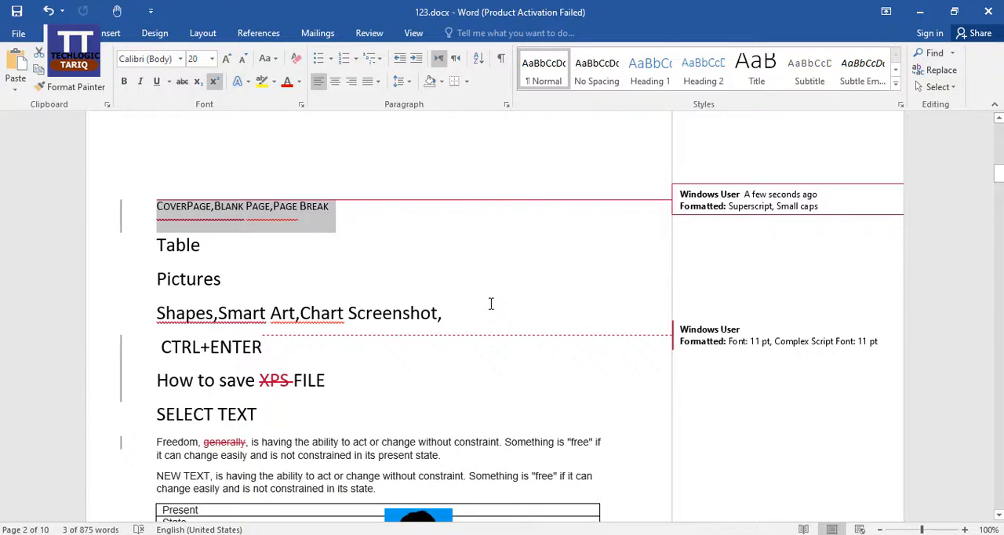
scroll(306, 314, "down", 4)
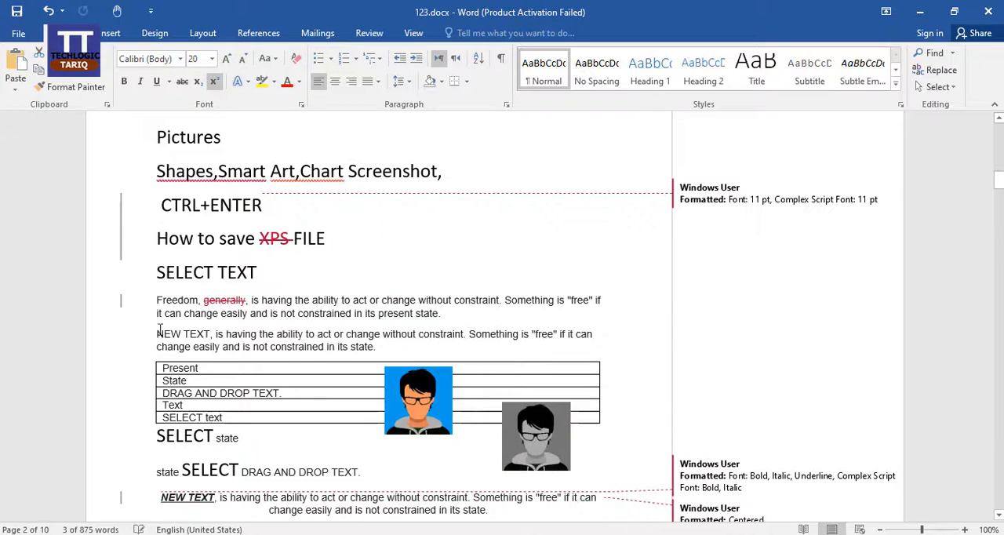
left_click_drag(161, 299, 443, 312)
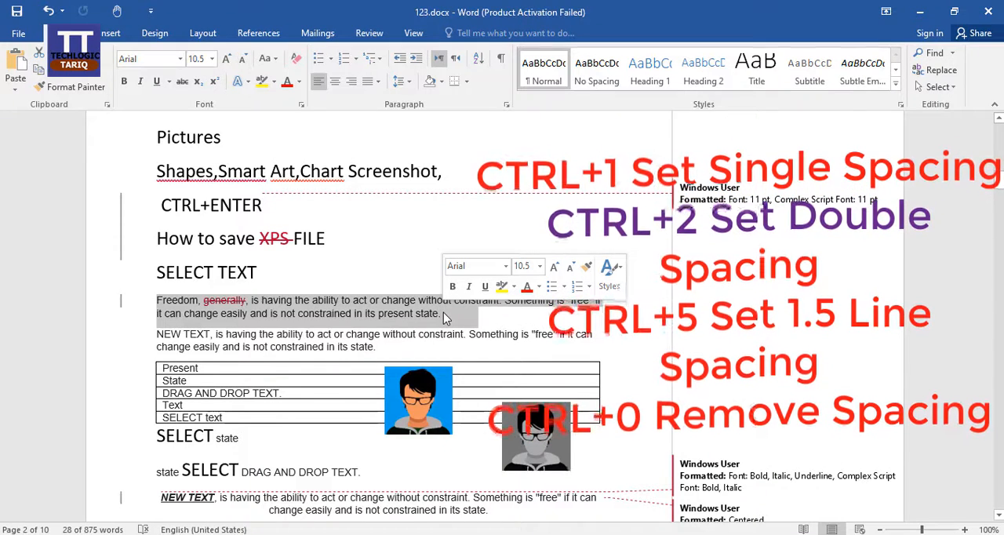
key("ctrl+1")
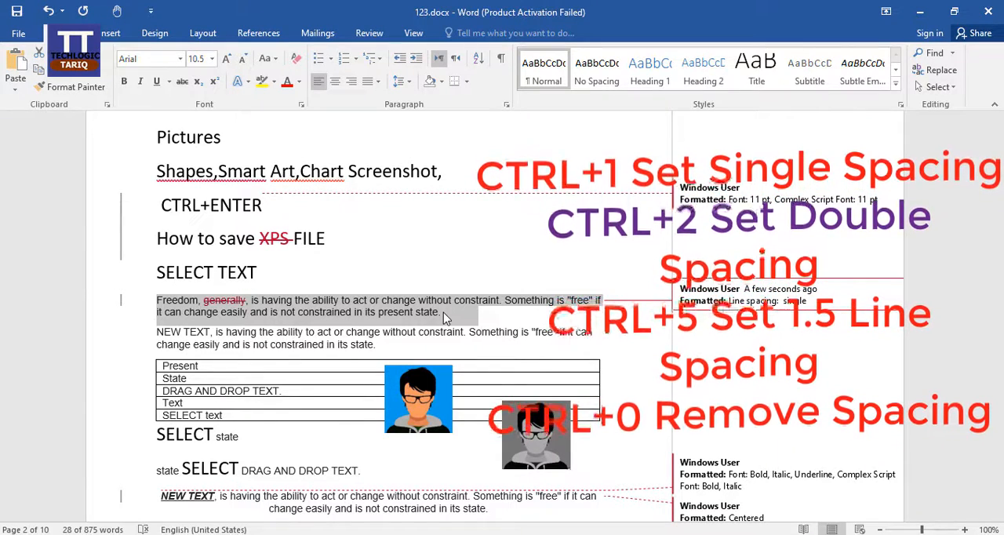
key("ctrl+2")
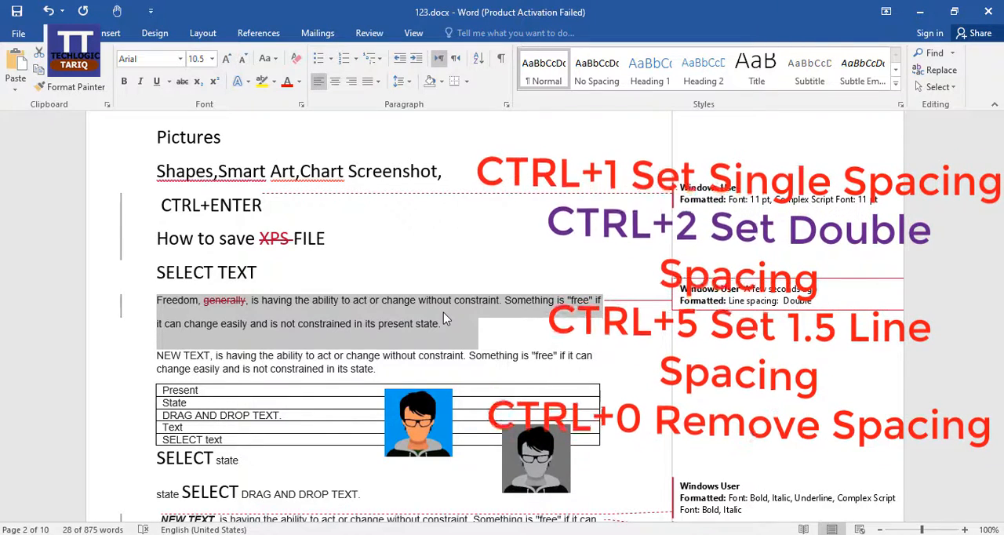
key("ctrl+5")
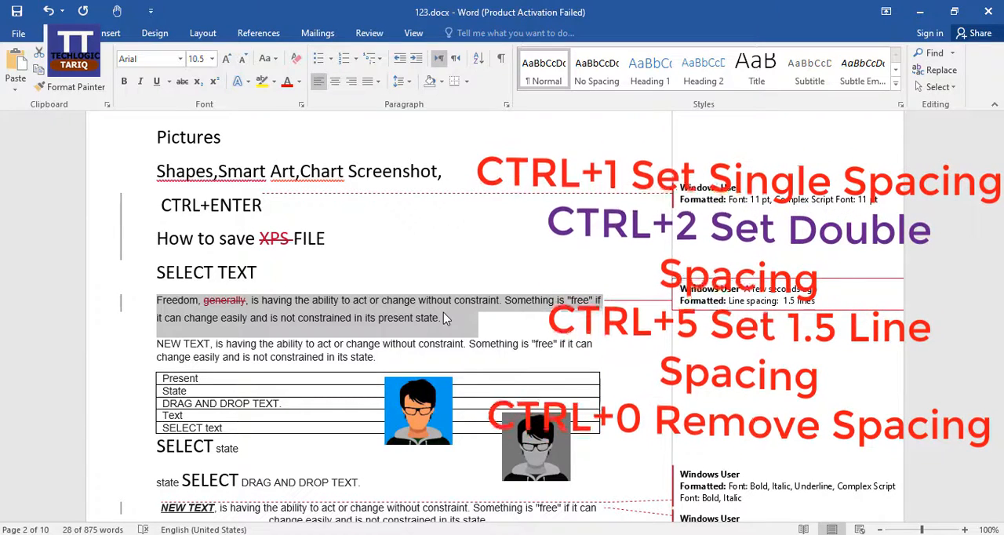
Step: Toggle the 12 pt space before the "Freedom" paragraph on and off repeatedly, leaving it on
key("ctrl+0")
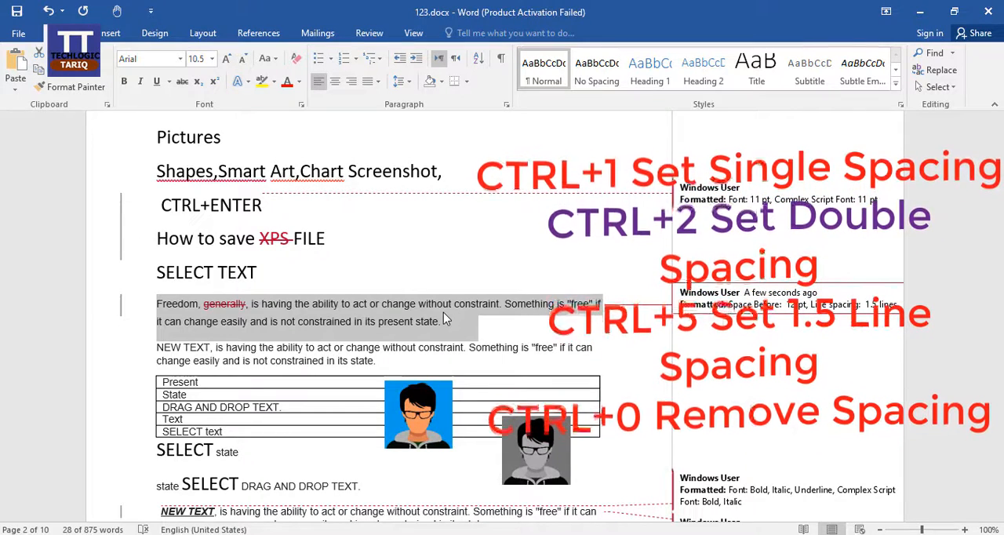
left_click(297, 315)
left_click_drag(151, 303, 440, 319)
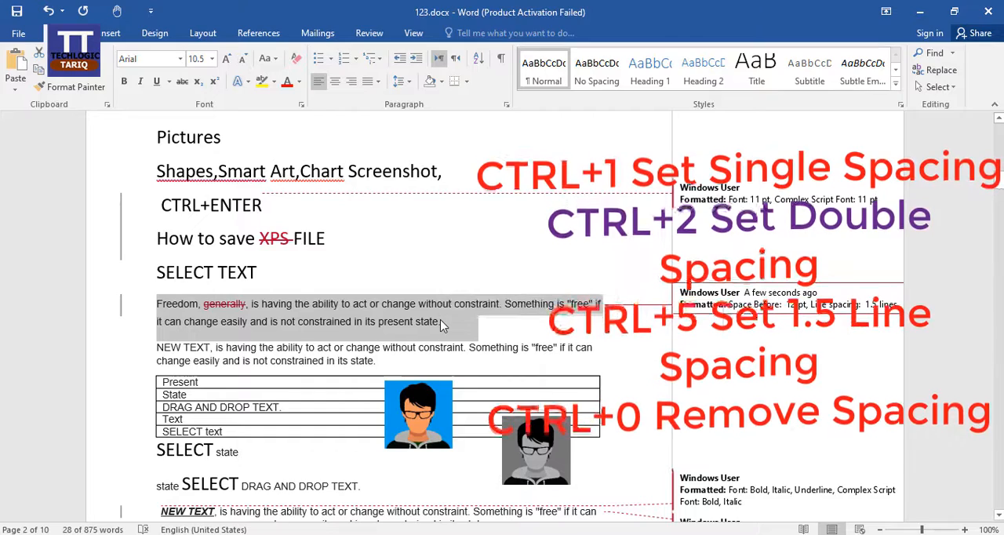
key("ctrl+0")
key("ctrl+0")
key("ctrl+0")
key("ctrl+0")
key("ctrl+0")
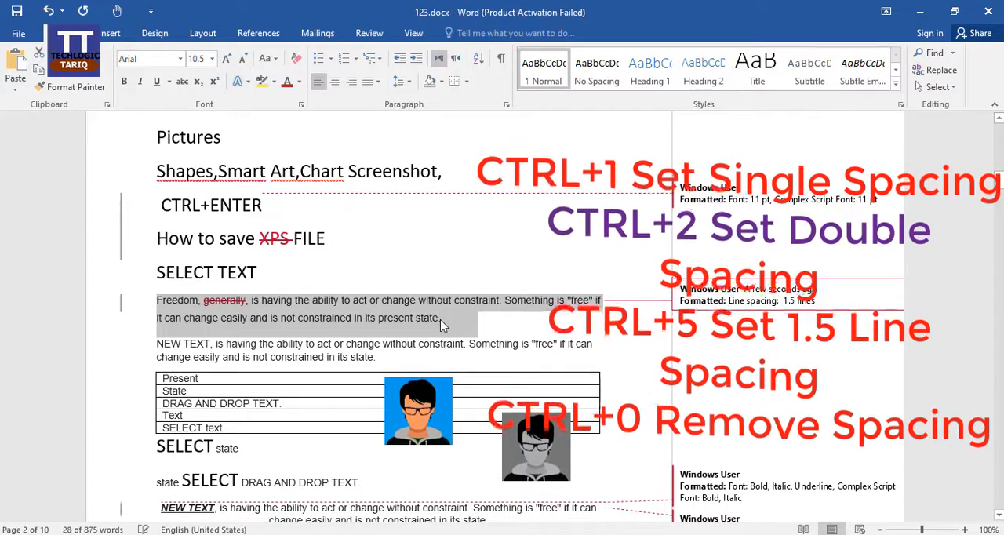
key("ctrl+0")
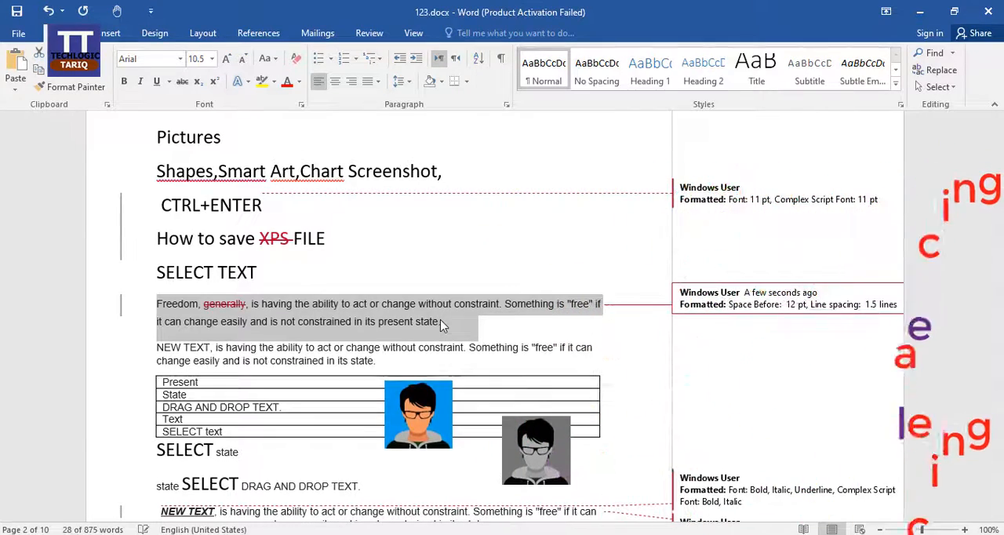
Step: Indent the first line of the "Freedom" paragraph, and increase the whole paragraph's left indent by two levels
left_click(187, 305)
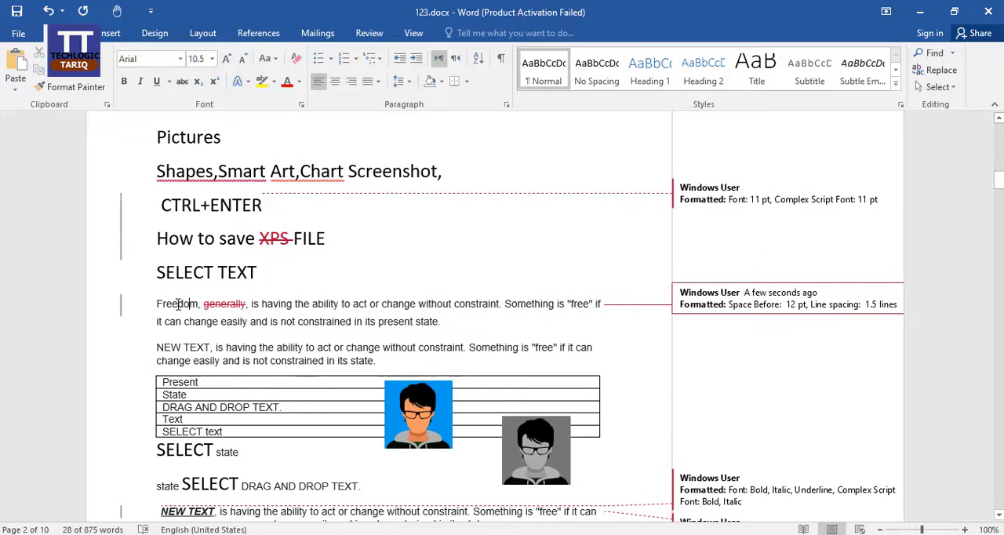
left_click(158, 304)
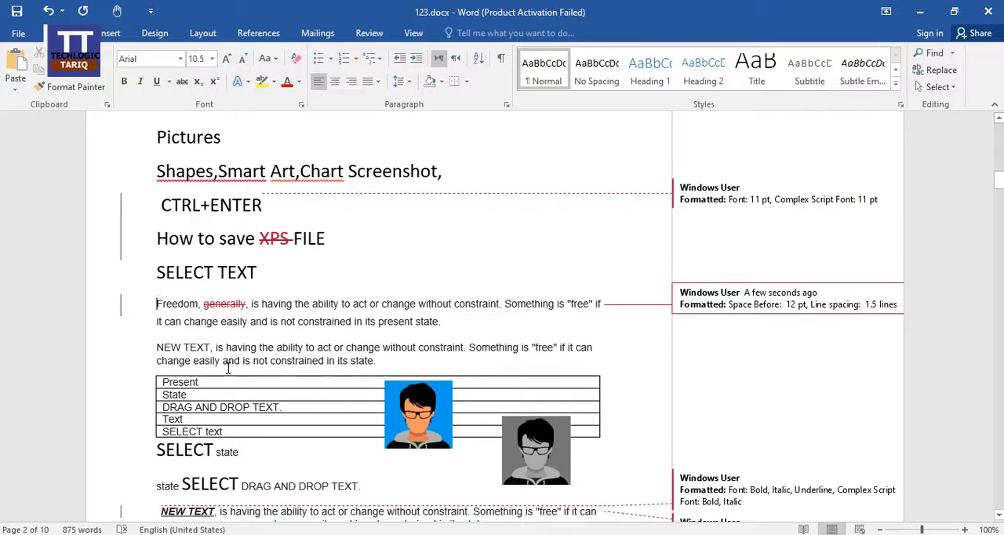
key("Tab")
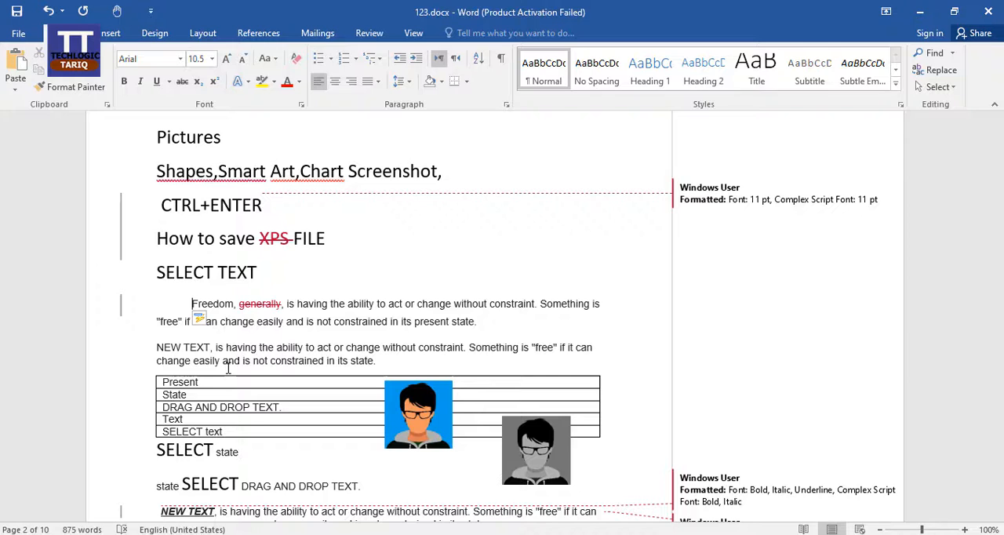
key("Tab")
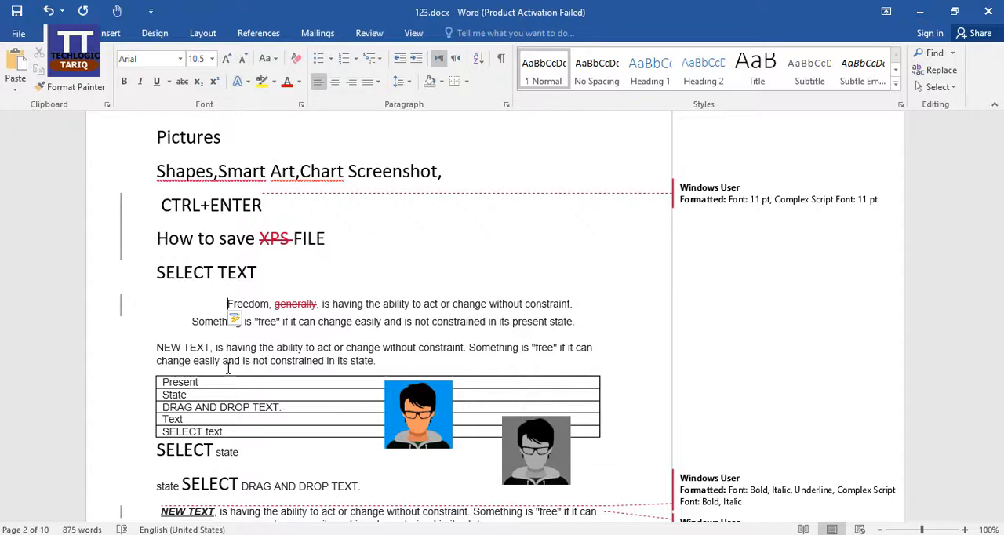
key("Tab")
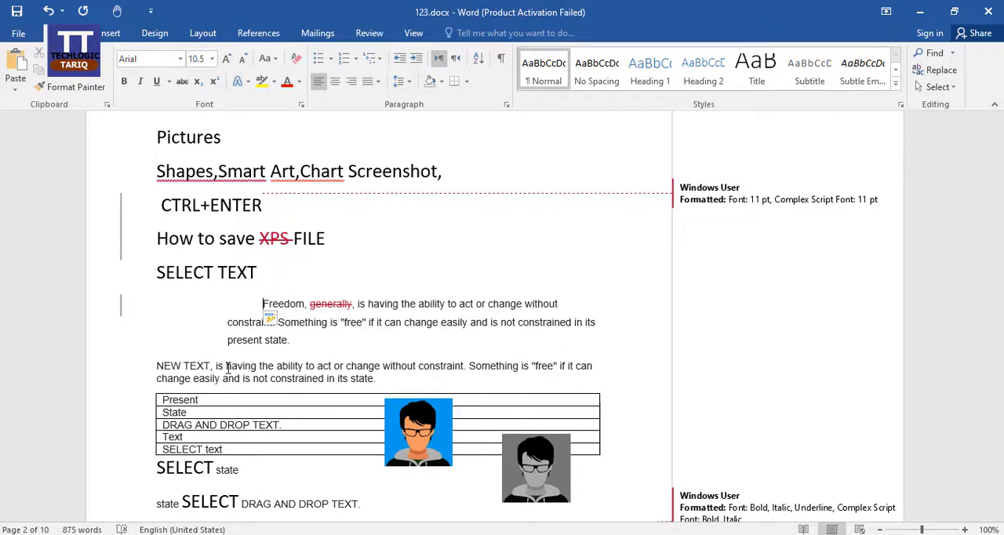